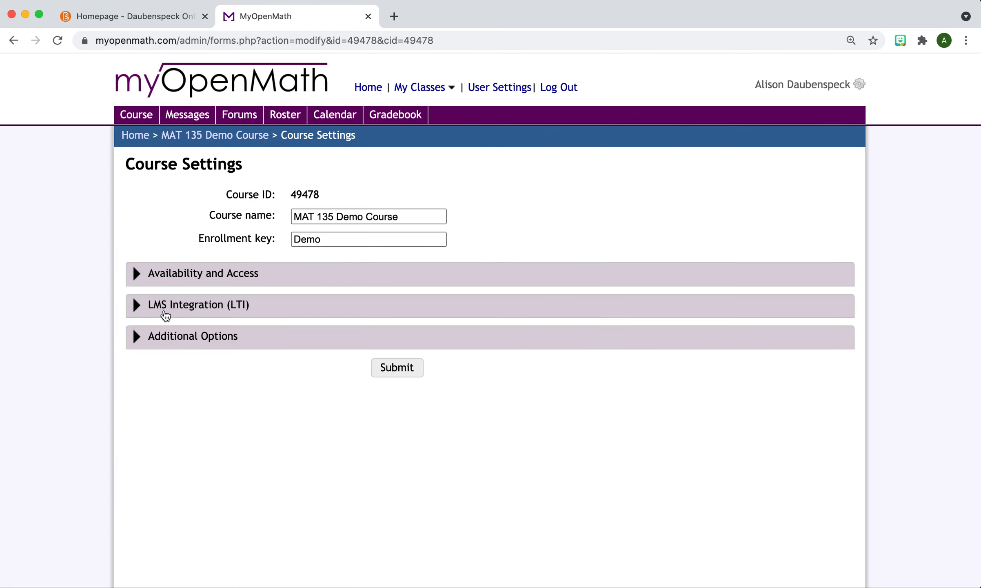
# Fill MAT 135 Demo Course's LTI secret from the autofill suggestion under LMS Integration and save
pyautogui.click(161, 306)
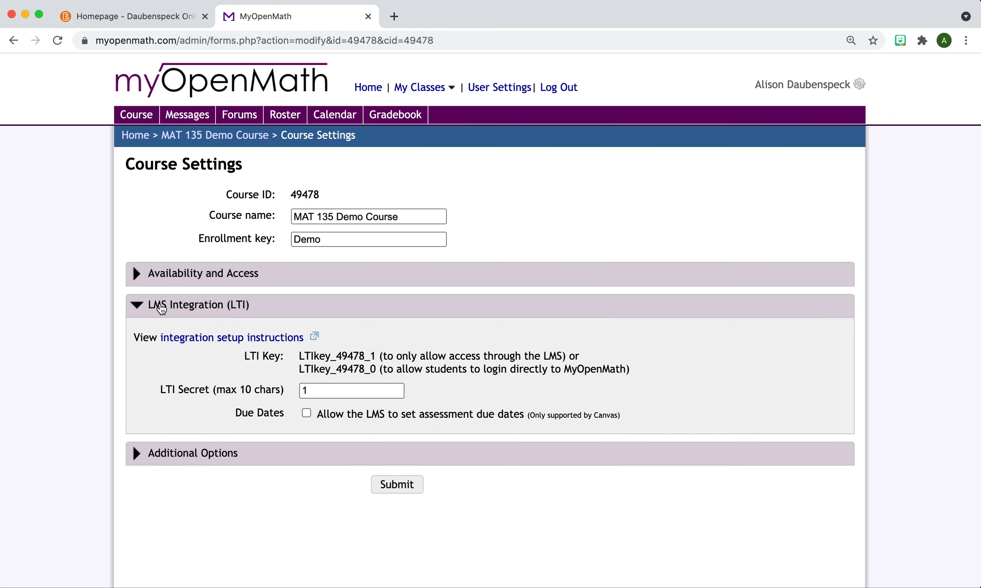
pyautogui.moveTo(348, 391); pyautogui.dragTo(288, 393)
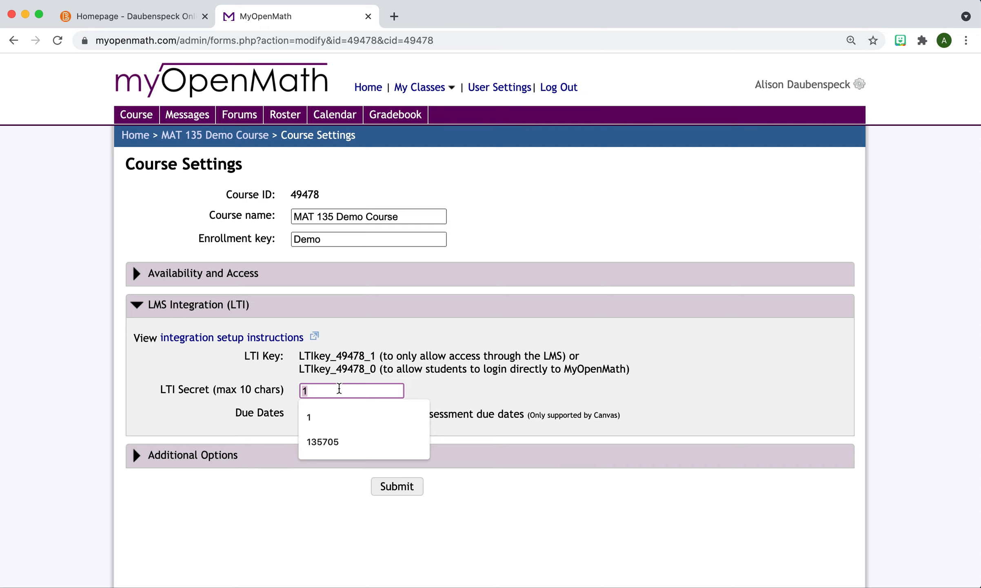
pyautogui.click(325, 389)
pyautogui.click(321, 420)
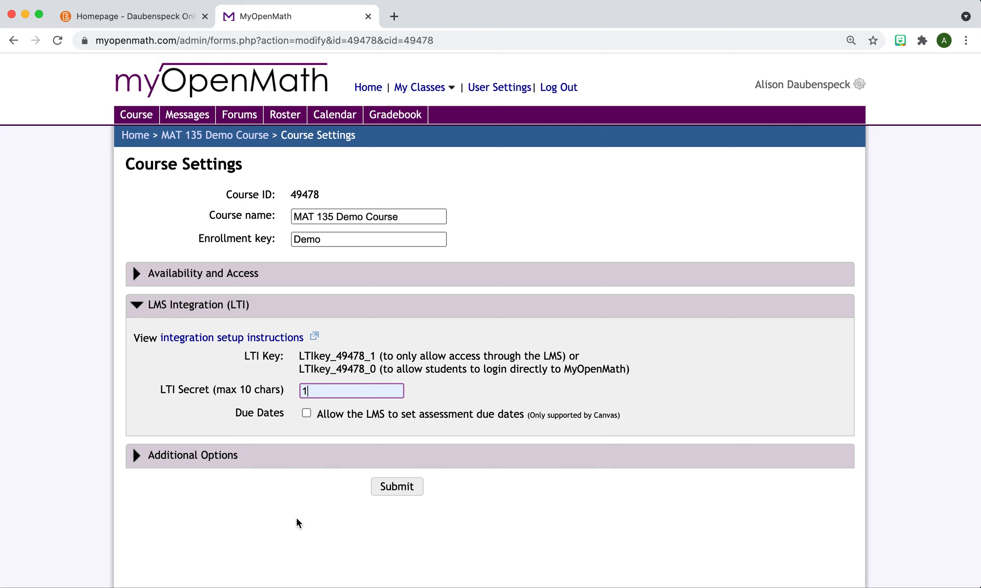
pyautogui.click(394, 487)
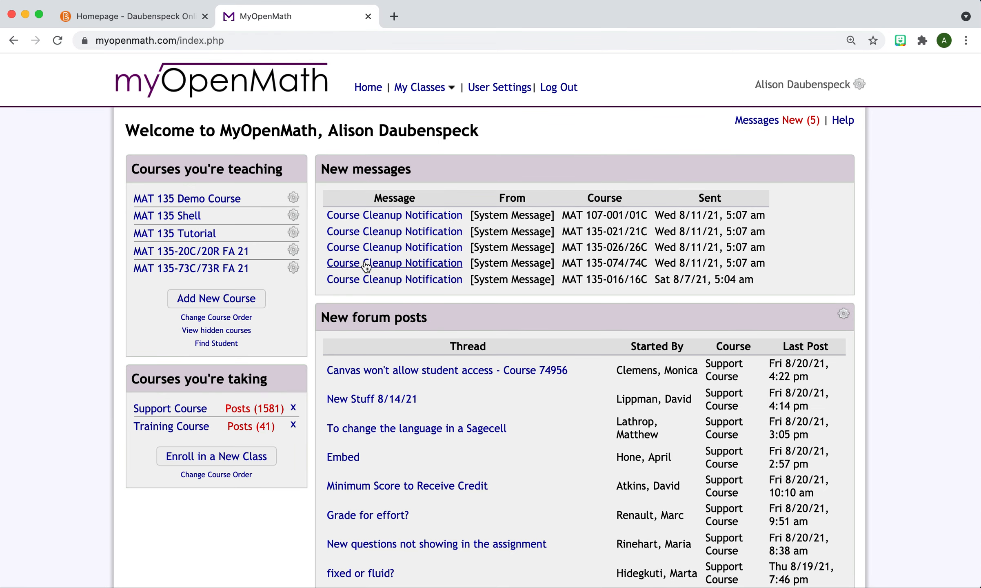
# Open MAT 135 Demo Course from the courses you're teaching
pyautogui.click(200, 199)
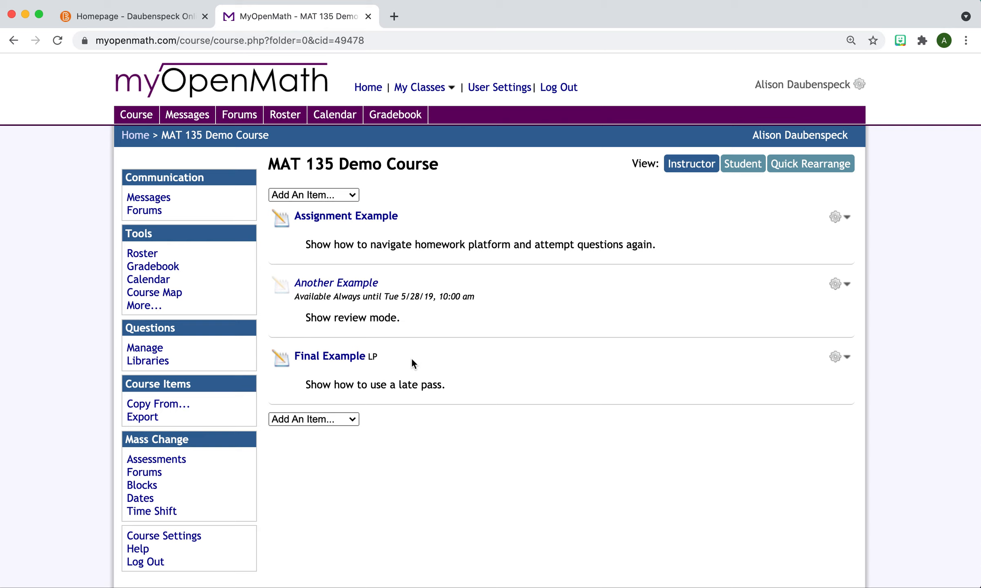
pyautogui.moveTo(367, 362)
# Download the course export cartridge for D2L Brightspace, then go to the Brightspace workspace
pyautogui.click(144, 417)
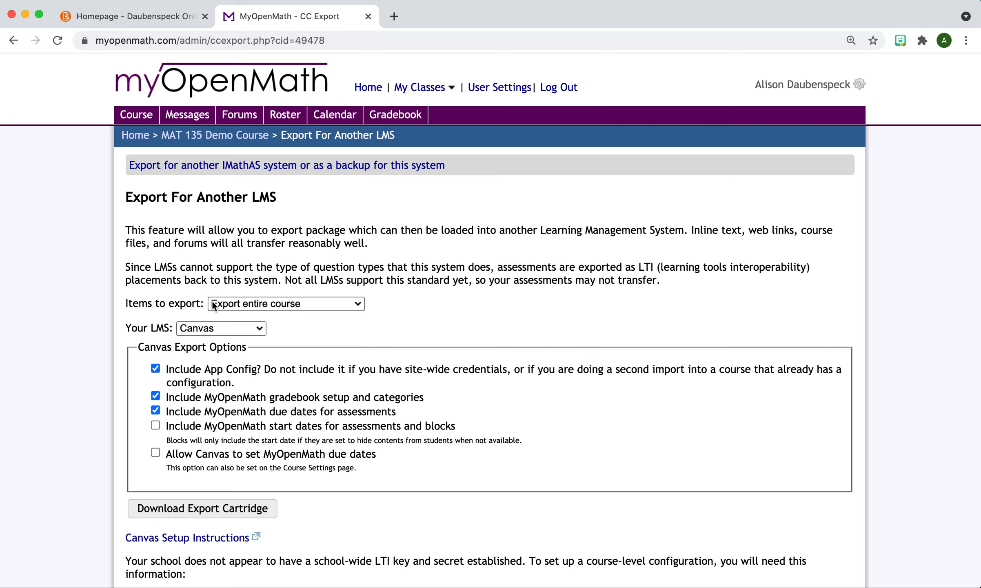
pyautogui.click(220, 329)
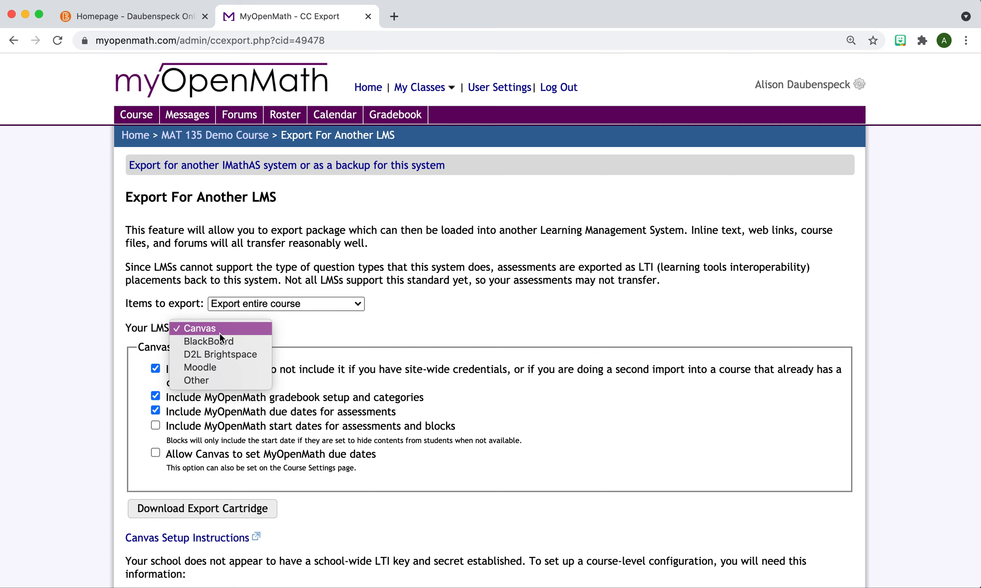
pyautogui.click(221, 354)
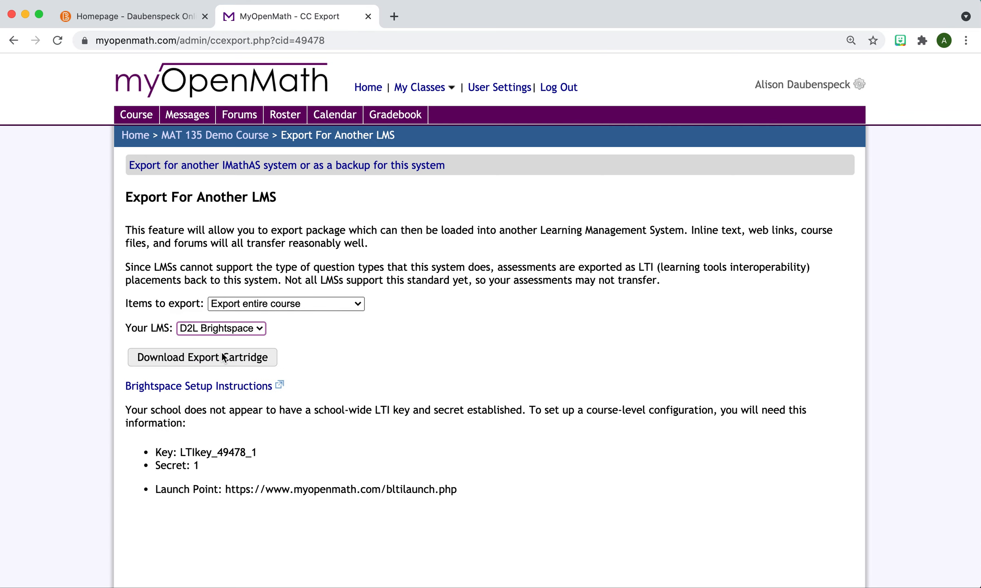
pyautogui.click(181, 357)
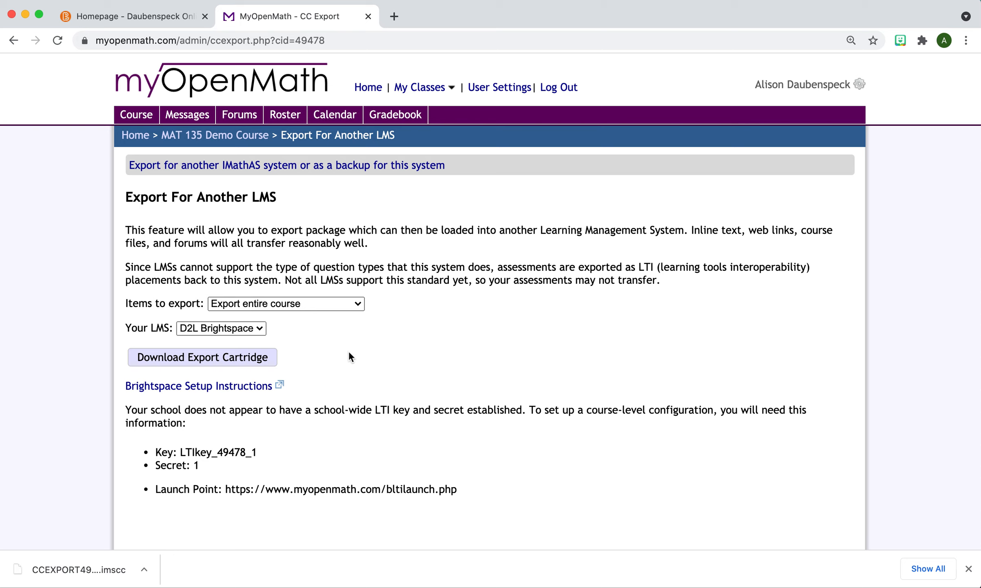
pyautogui.click(110, 20)
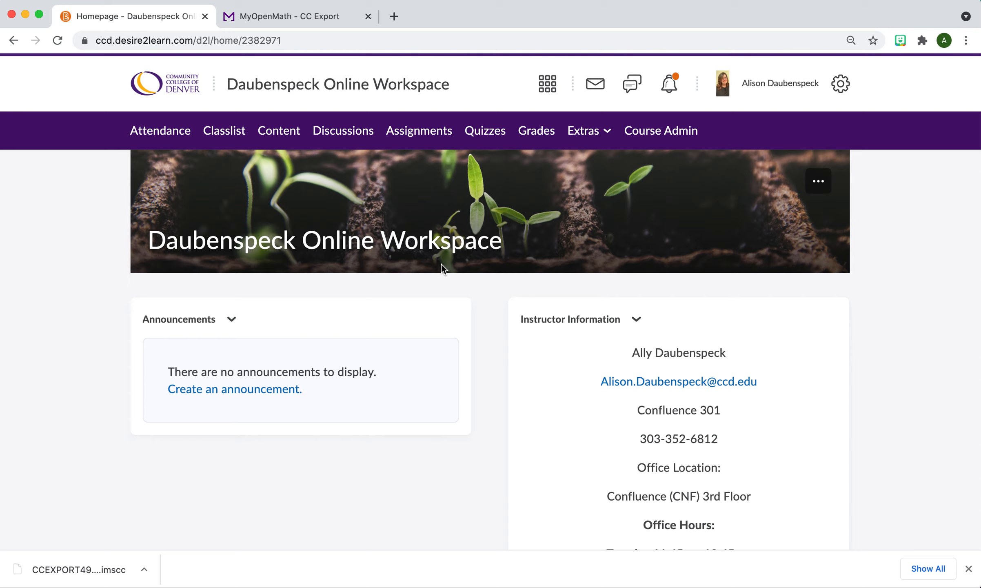
# Start an Import Components course-package import and attach CCEXPORT49478 (1).imscc
pyautogui.click(662, 137)
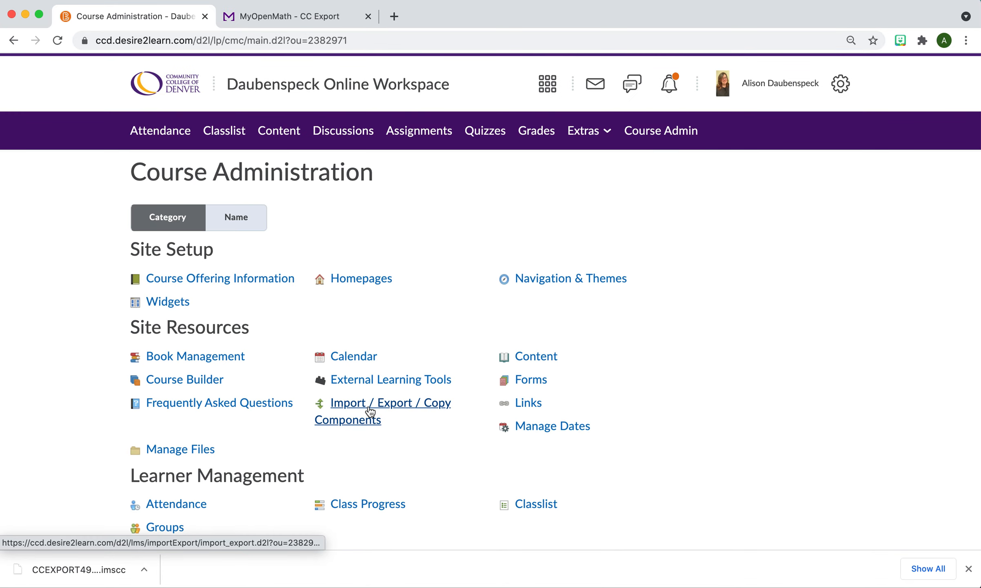
pyautogui.click(368, 411)
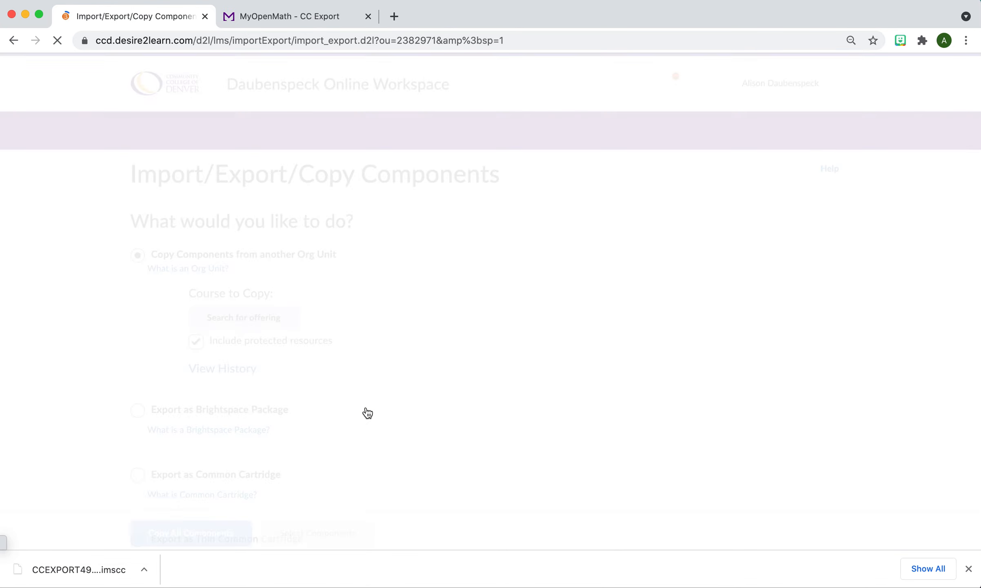
pyautogui.scroll(-7, 267, 298)
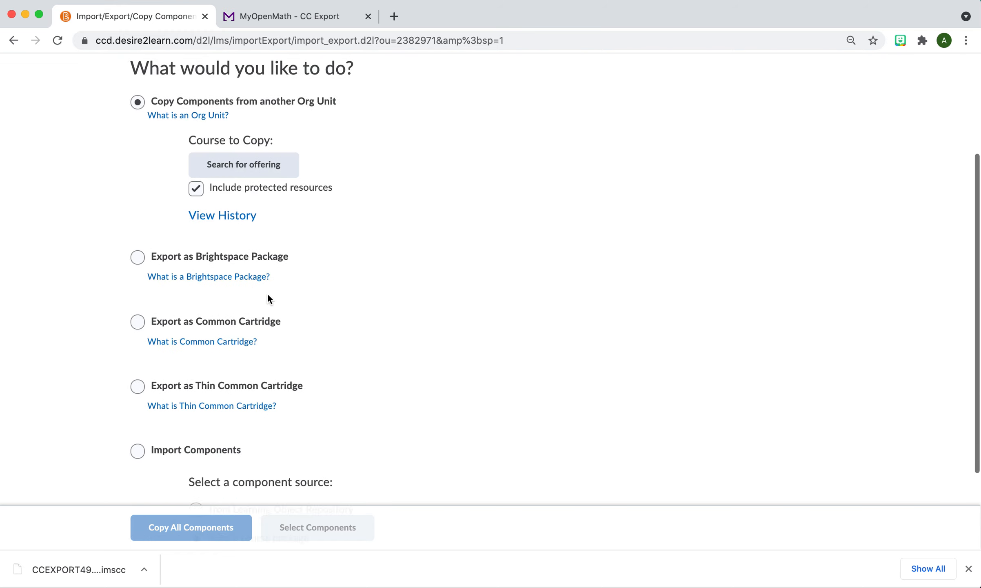
pyautogui.click(135, 337)
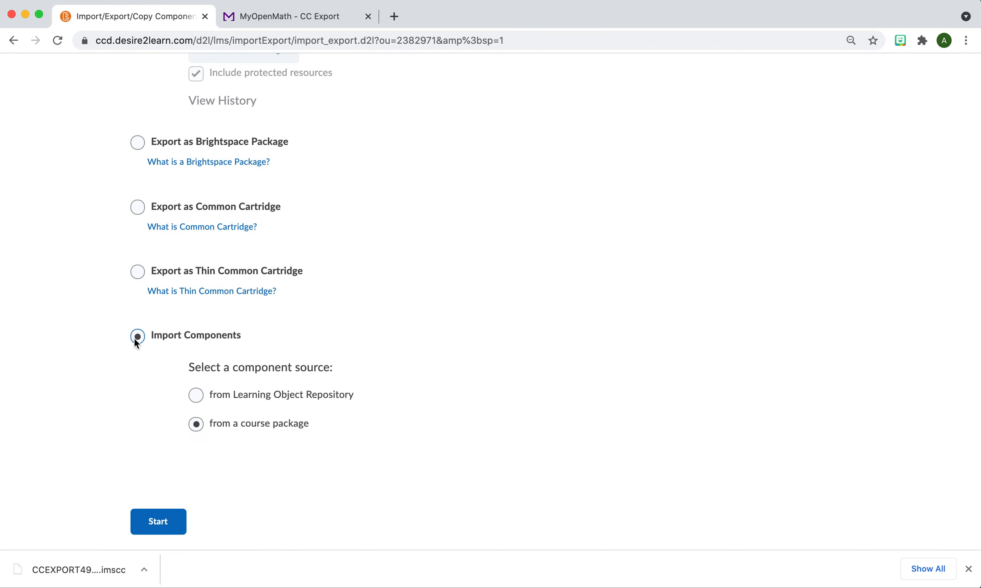
pyautogui.click(163, 521)
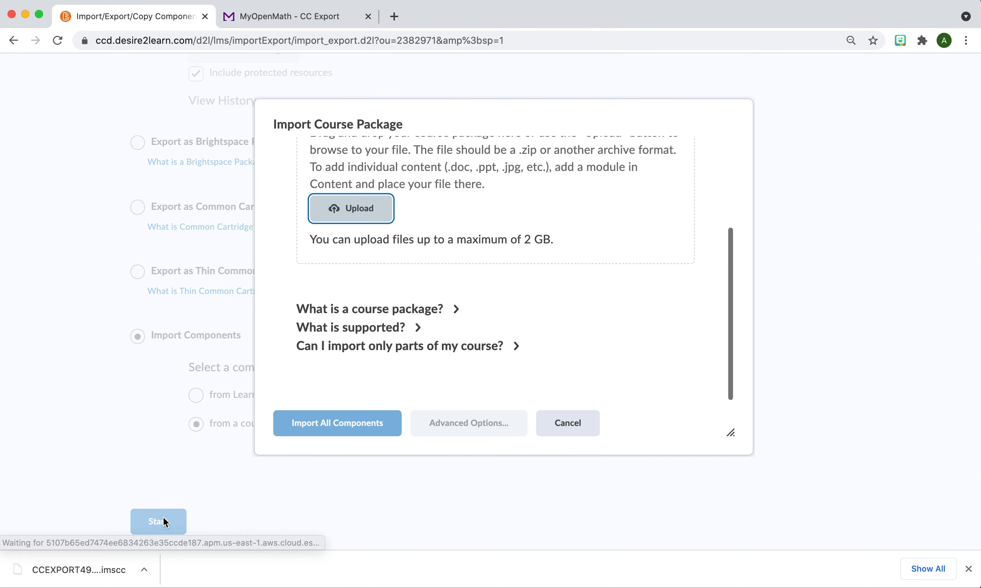
pyautogui.scroll(2, 479, 258)
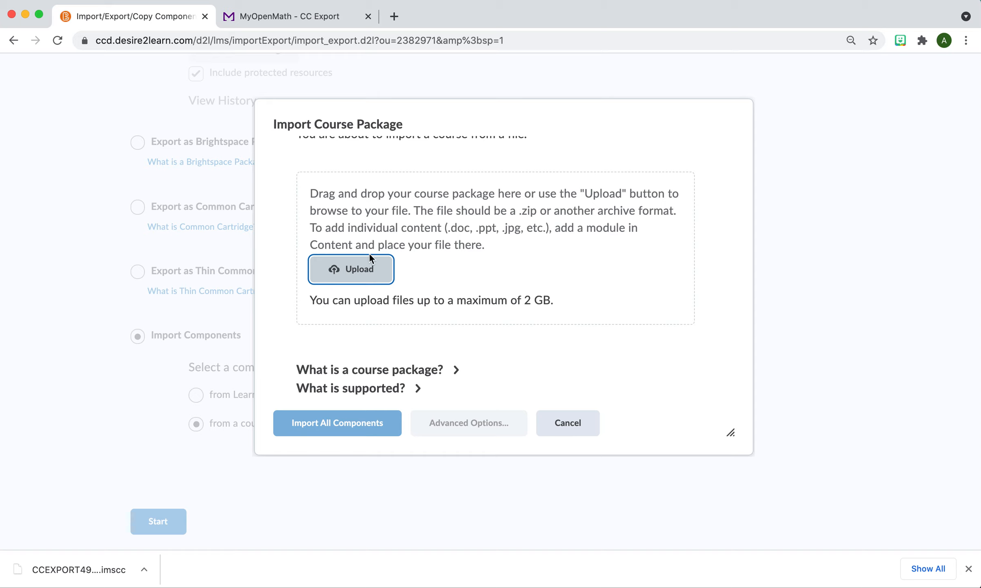
pyautogui.scroll(1, 458, 264)
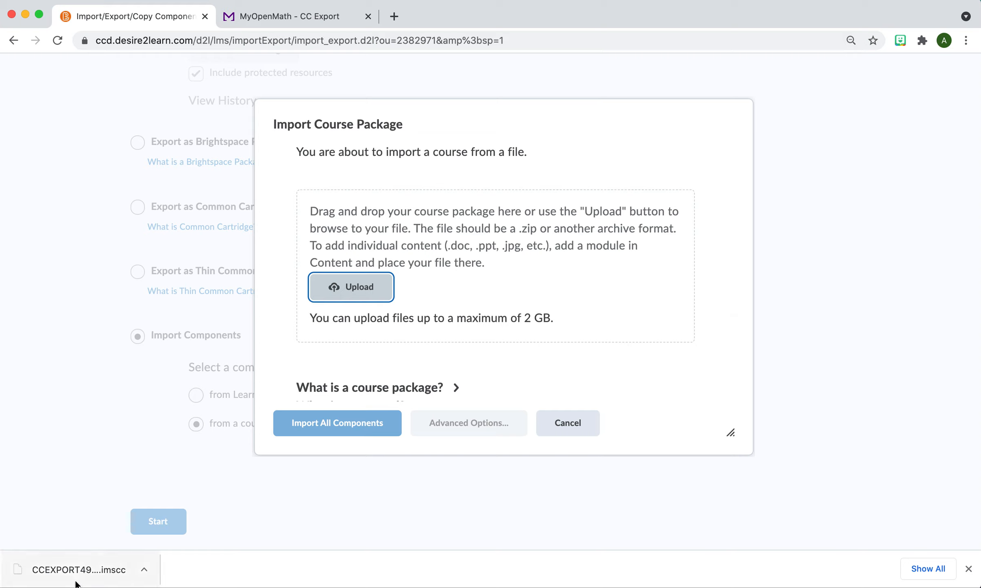
pyautogui.moveTo(78, 577); pyautogui.dragTo(465, 264)
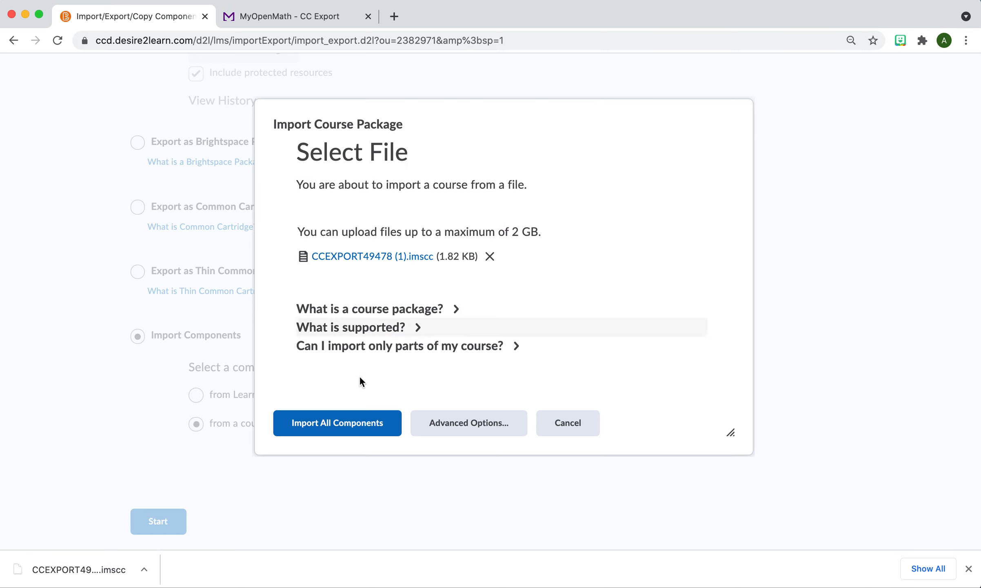
# Import all components from the cartridge and view the imported course content
pyautogui.click(319, 424)
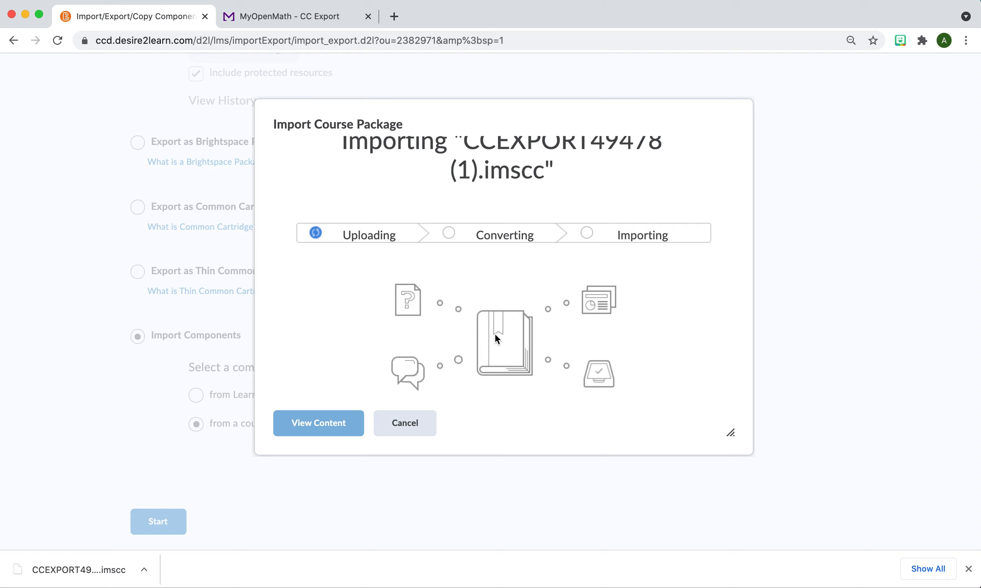
pyautogui.scroll(2, 495, 338)
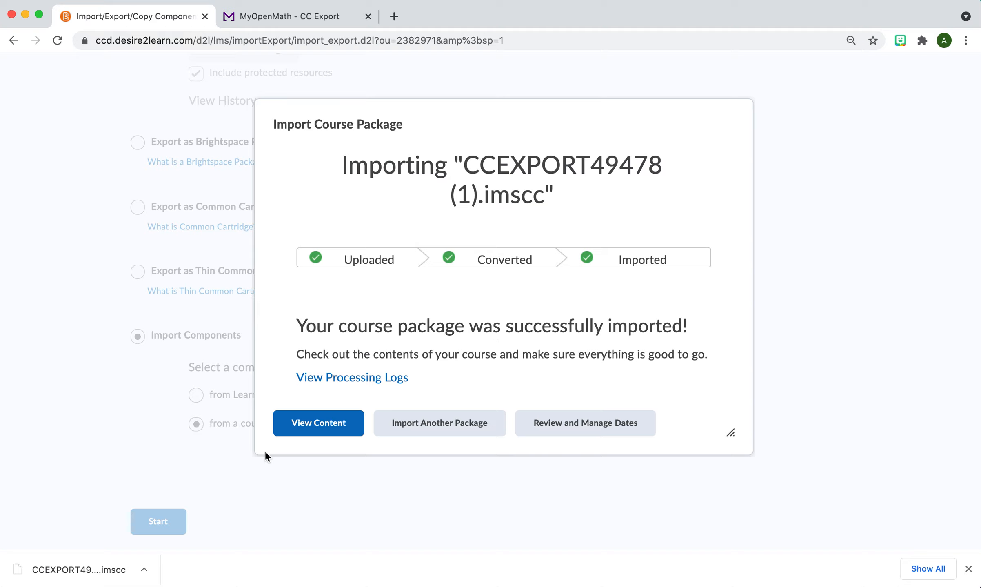
pyautogui.click(330, 426)
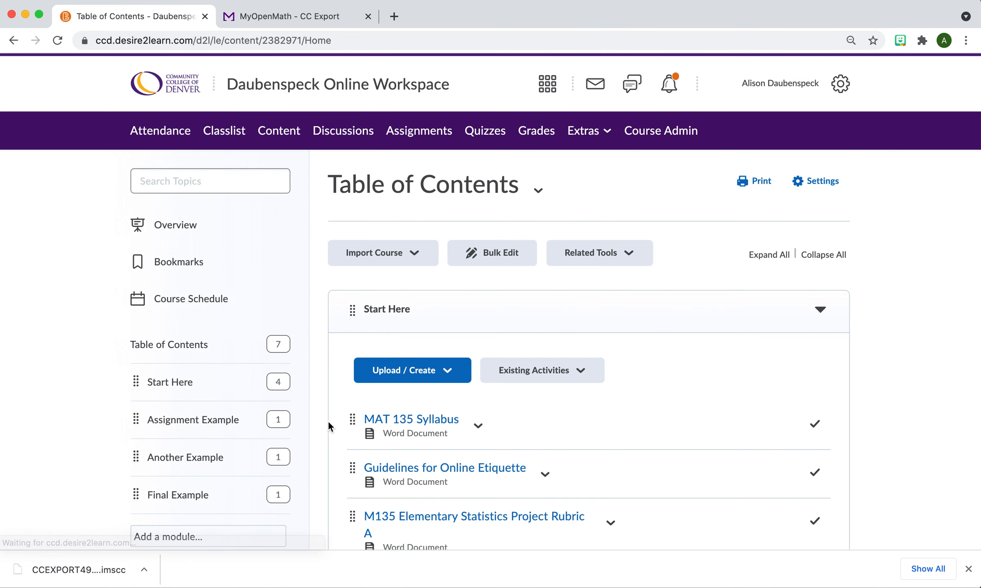
# Browse the Assignment Example, Another Example and Final Example modules, ending on Assignment Example
pyautogui.scroll(-2, 326, 370)
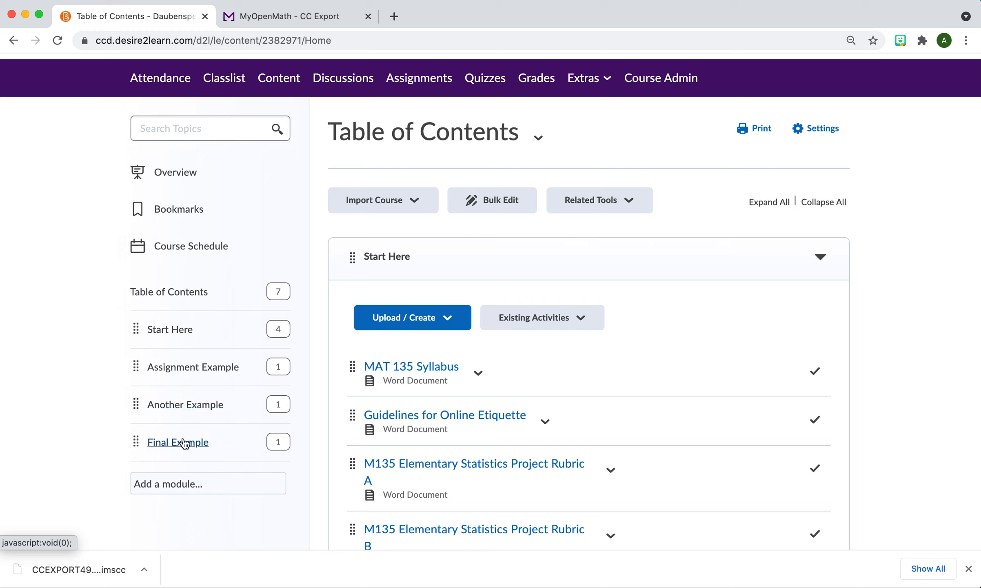
pyautogui.click(202, 369)
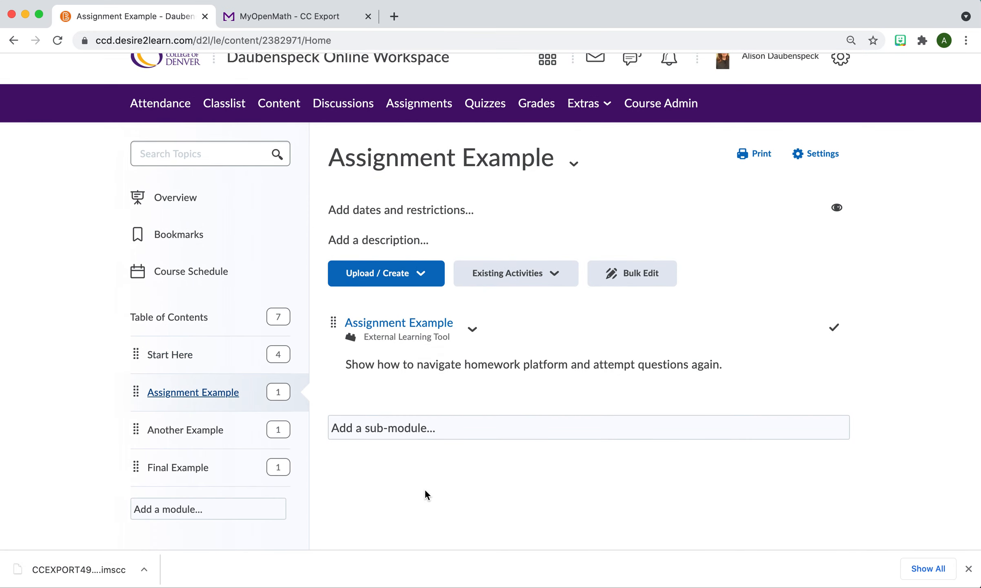
pyautogui.click(214, 432)
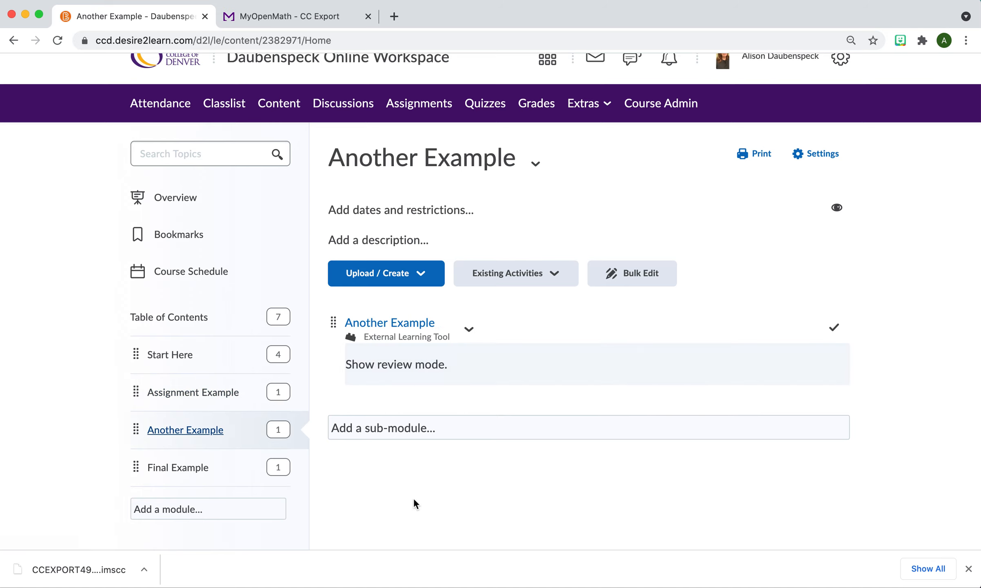
pyautogui.click(175, 467)
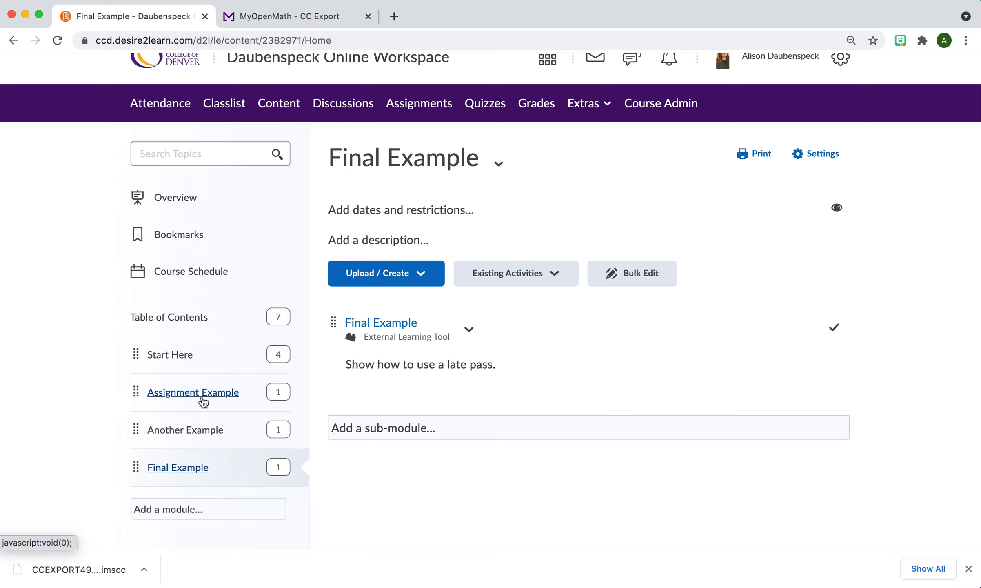
pyautogui.click(203, 402)
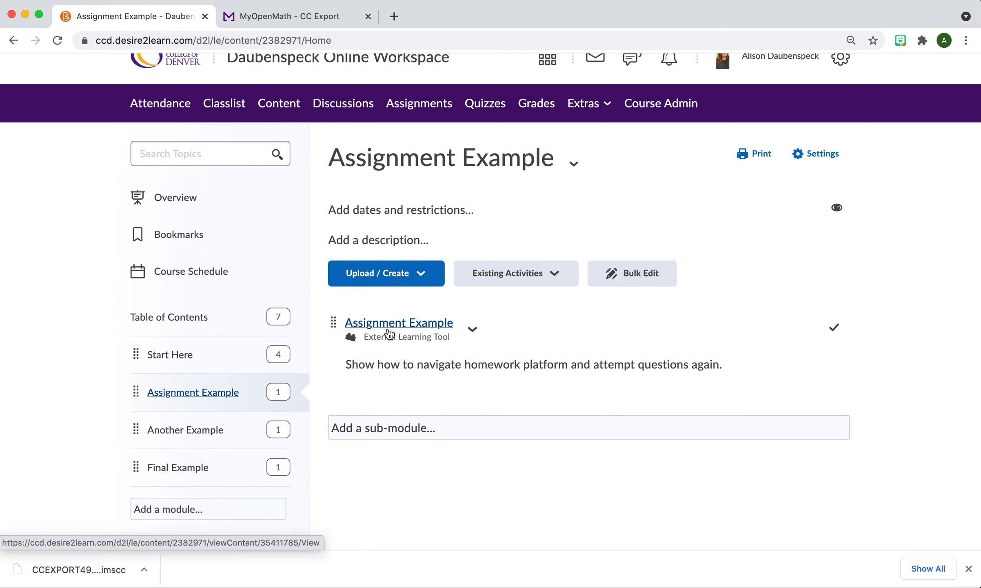
pyautogui.scroll(1, 600, 367)
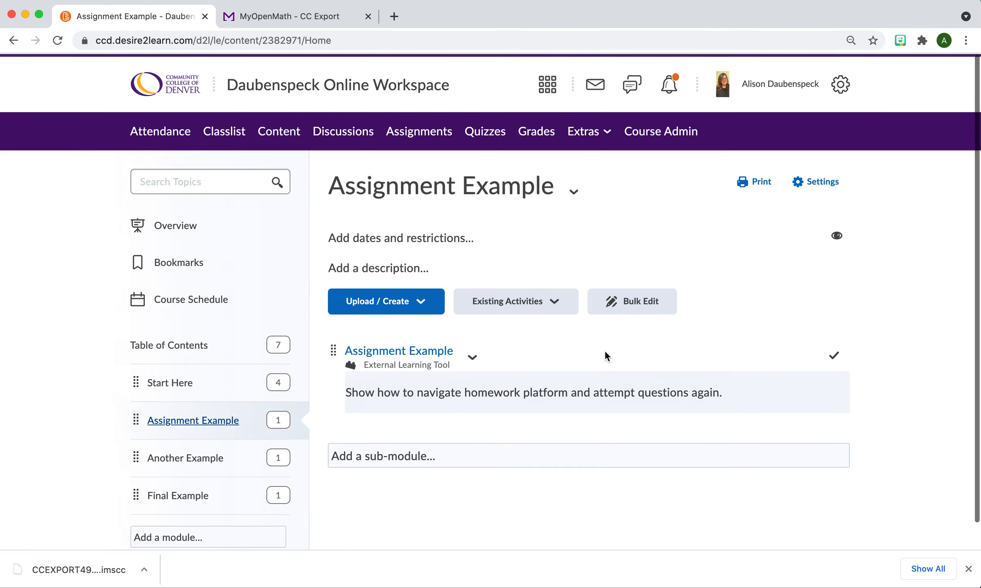
pyautogui.click(664, 131)
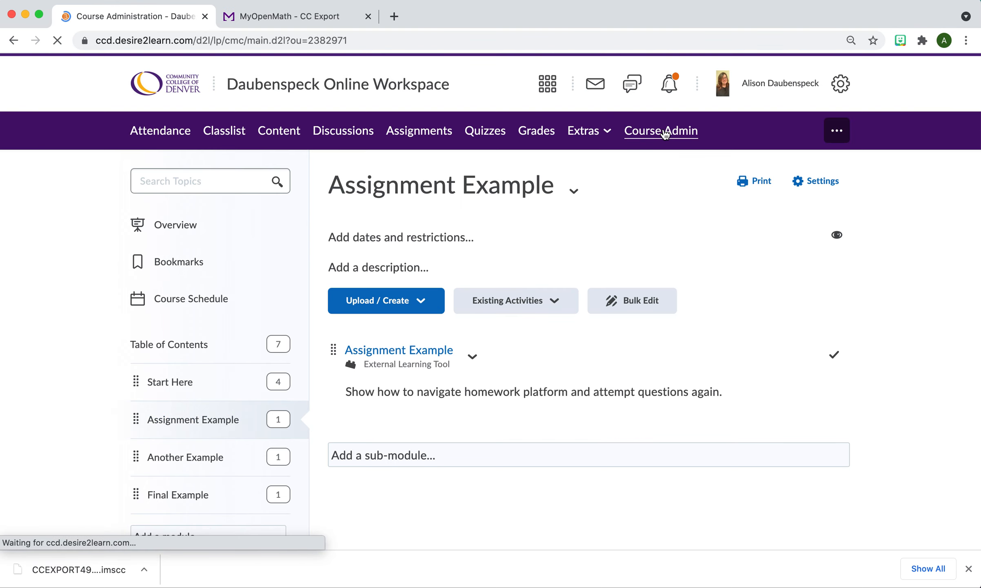
# Open the Edit Link page for Another Example in External Learning Tools
pyautogui.scroll(-1, 522, 215)
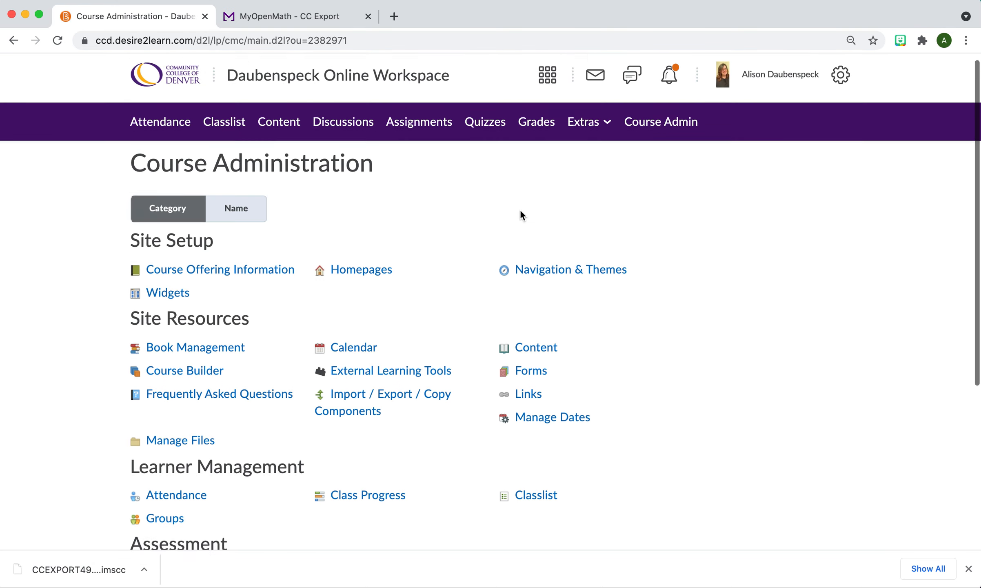
pyautogui.click(382, 350)
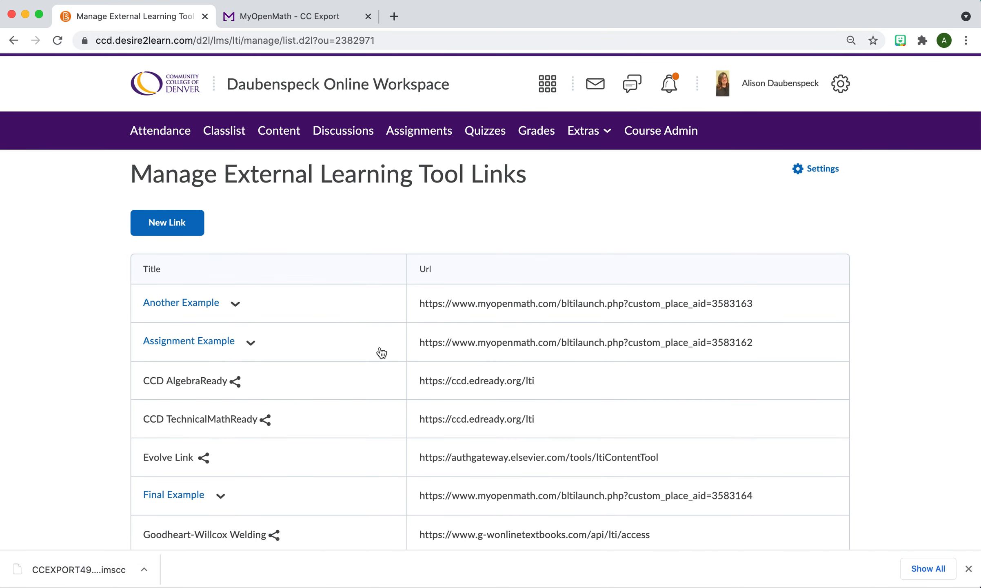
pyautogui.scroll(-2, 363, 326)
pyautogui.scroll(-3, 362, 324)
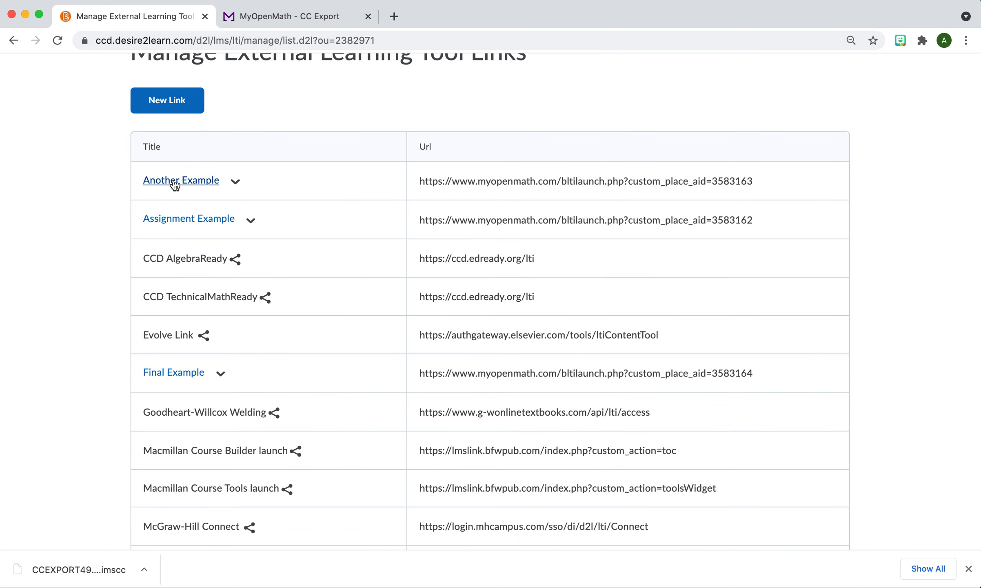
pyautogui.click(238, 183)
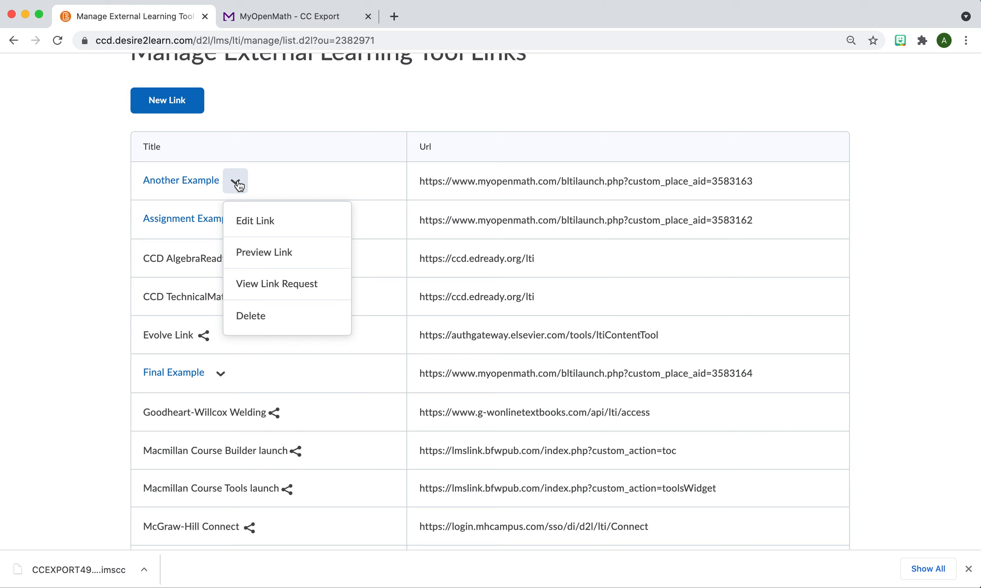
pyautogui.click(247, 221)
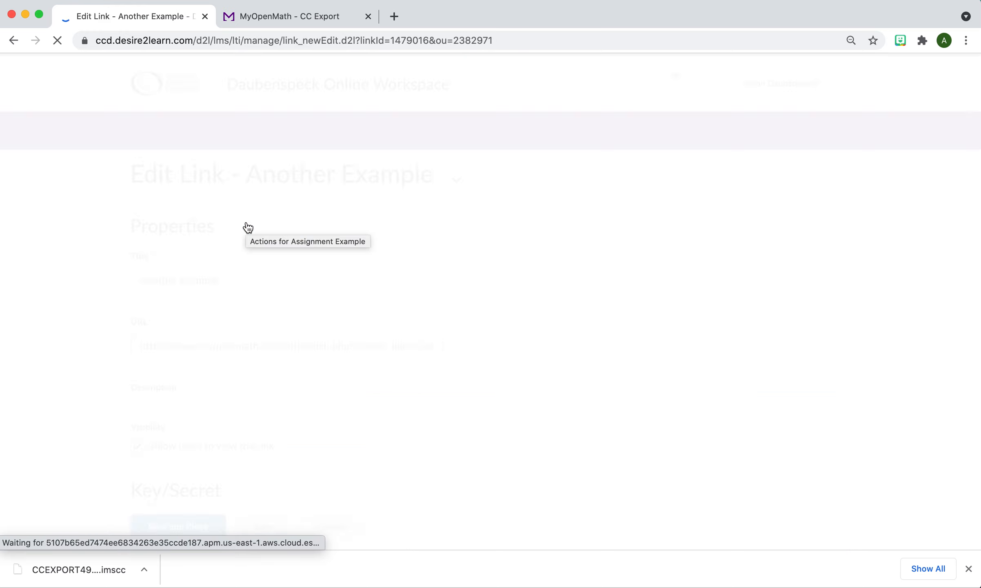
# Switch the link's signature to Link key/secret and select the Key field
pyautogui.scroll(-10, 277, 236)
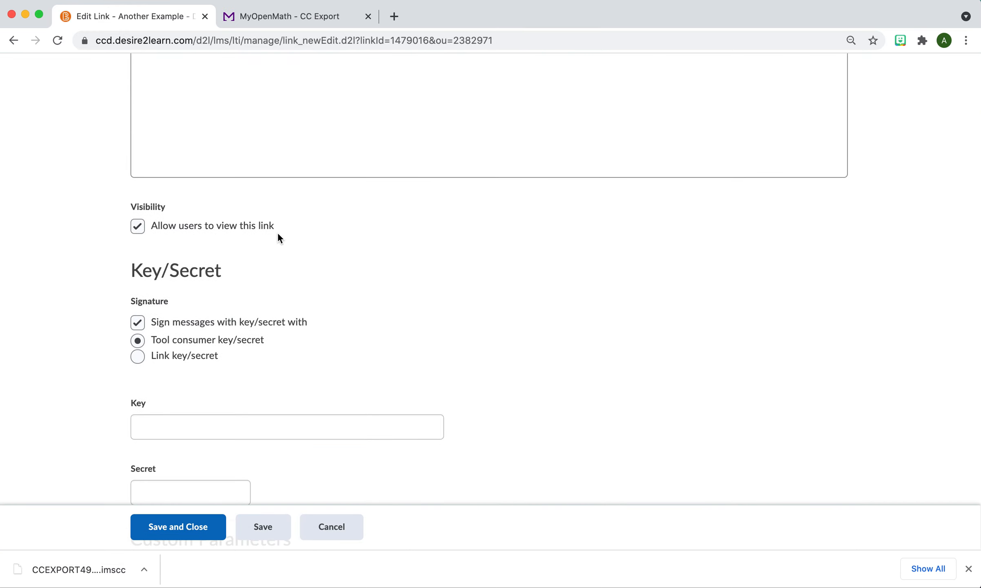
pyautogui.scroll(1, 277, 233)
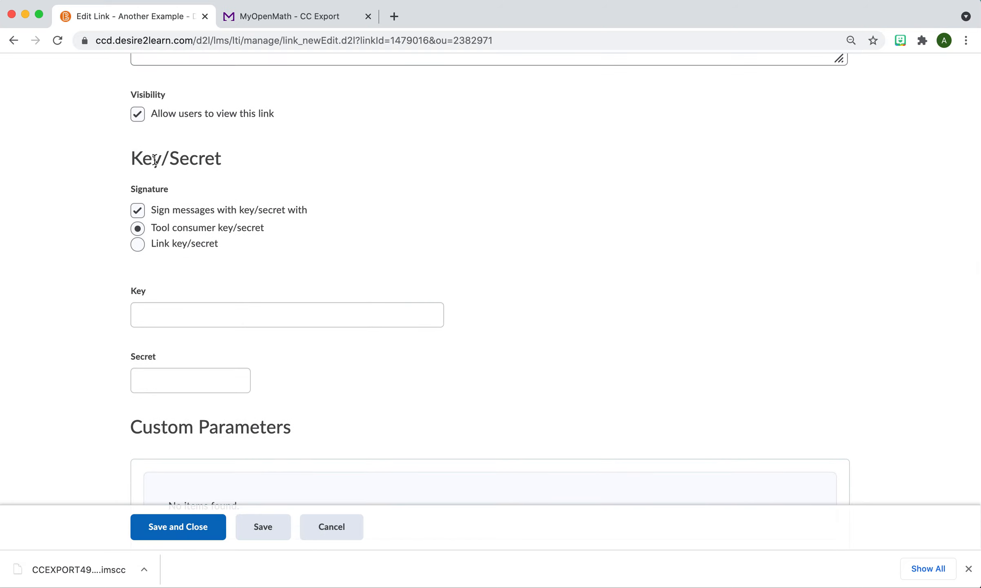
pyautogui.click(137, 244)
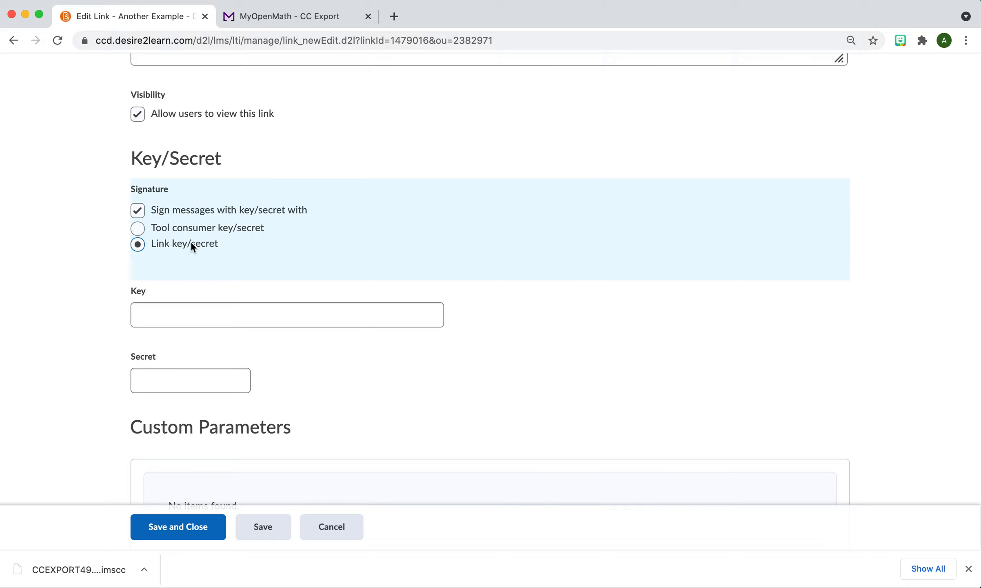
pyautogui.click(155, 320)
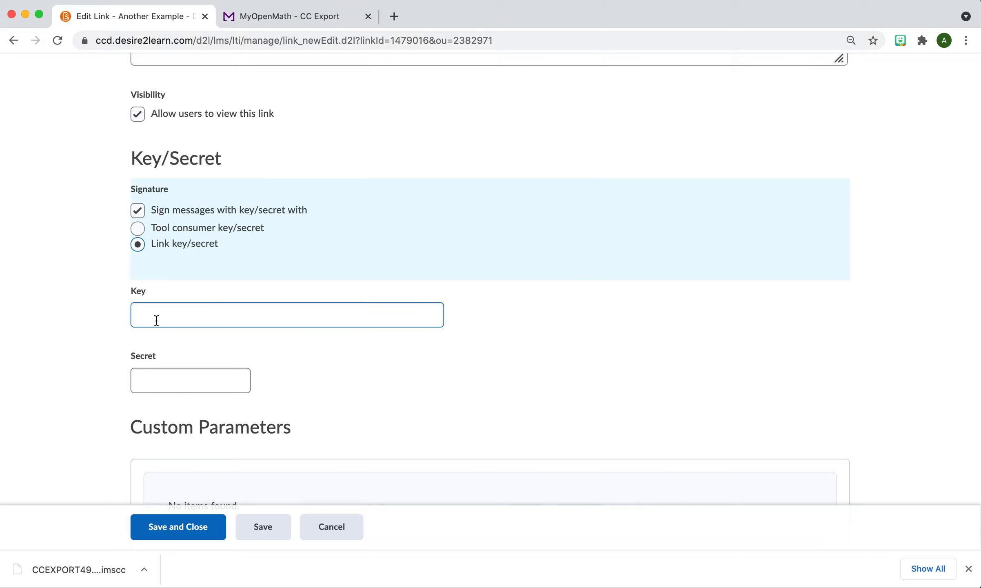
pyautogui.click(300, 17)
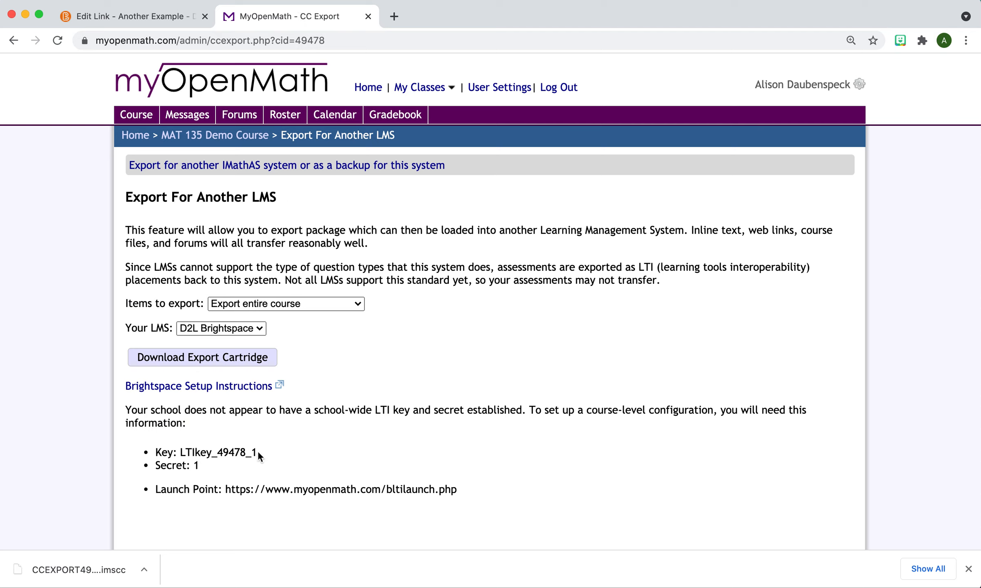
# Copy the LTI key from MyOpenMath's export page and return to the Edit Link page
pyautogui.moveTo(258, 450); pyautogui.dragTo(182, 453)
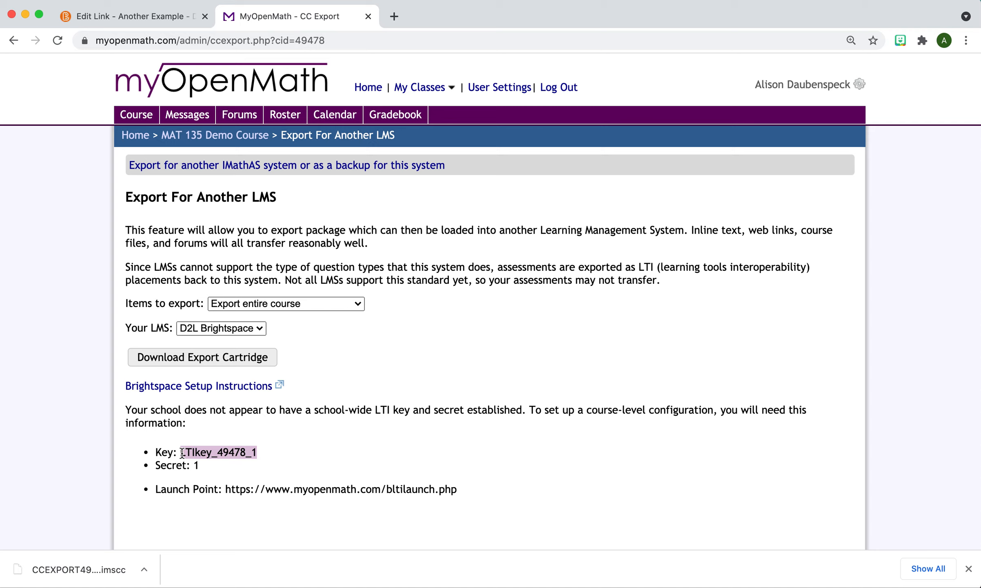
pyautogui.rightClick(220, 453)
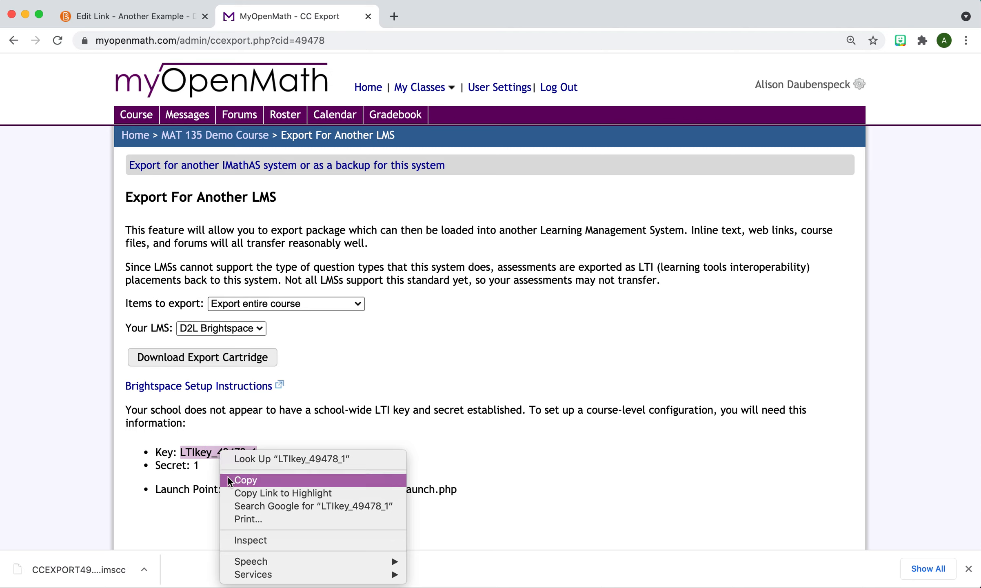
pyautogui.click(228, 478)
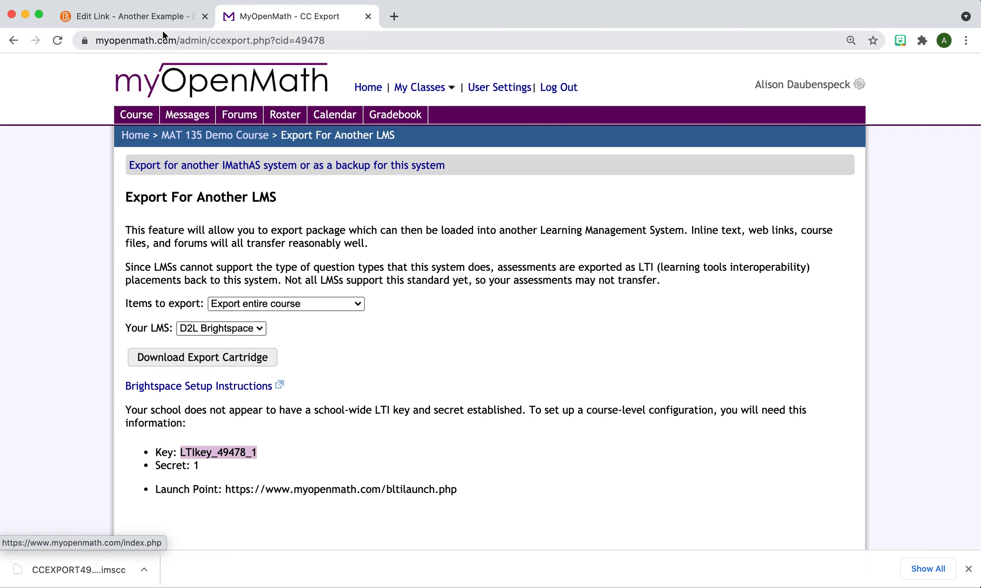
pyautogui.click(142, 19)
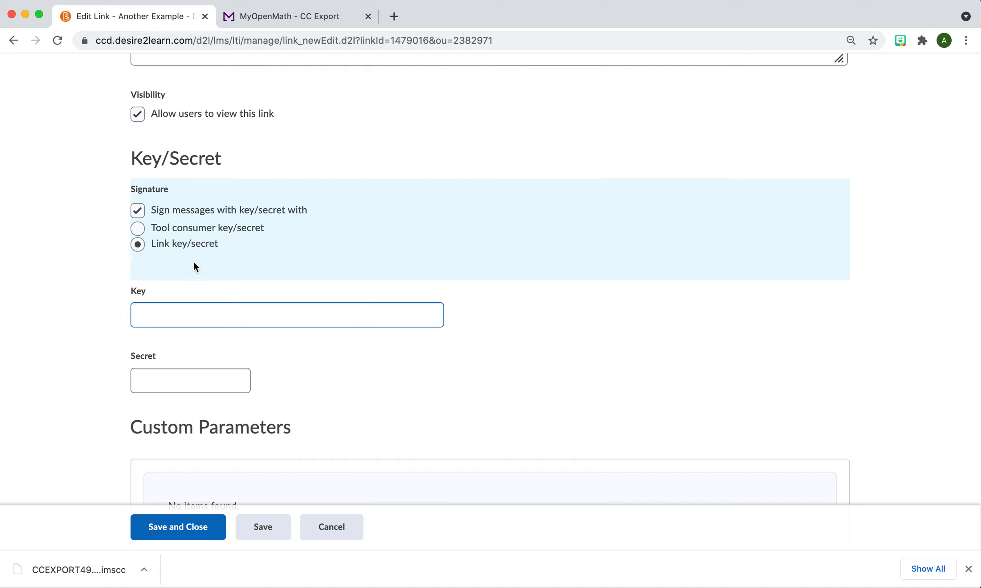
# Paste the LTI key into Key, enter the secret, and choose Use link security settings
pyautogui.press('super+v')
pyautogui.click(176, 381)
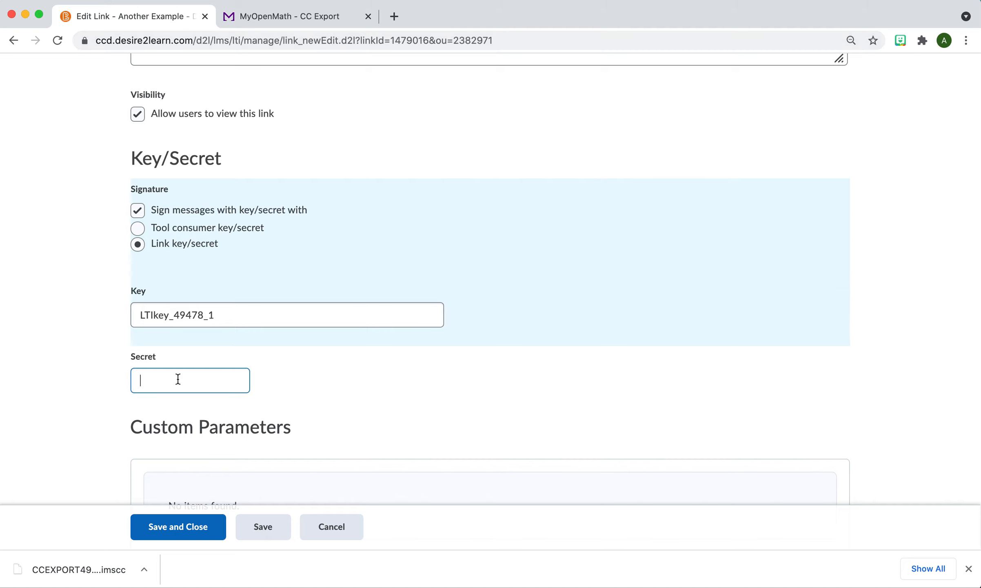
pyautogui.write('1')
pyautogui.click(199, 409)
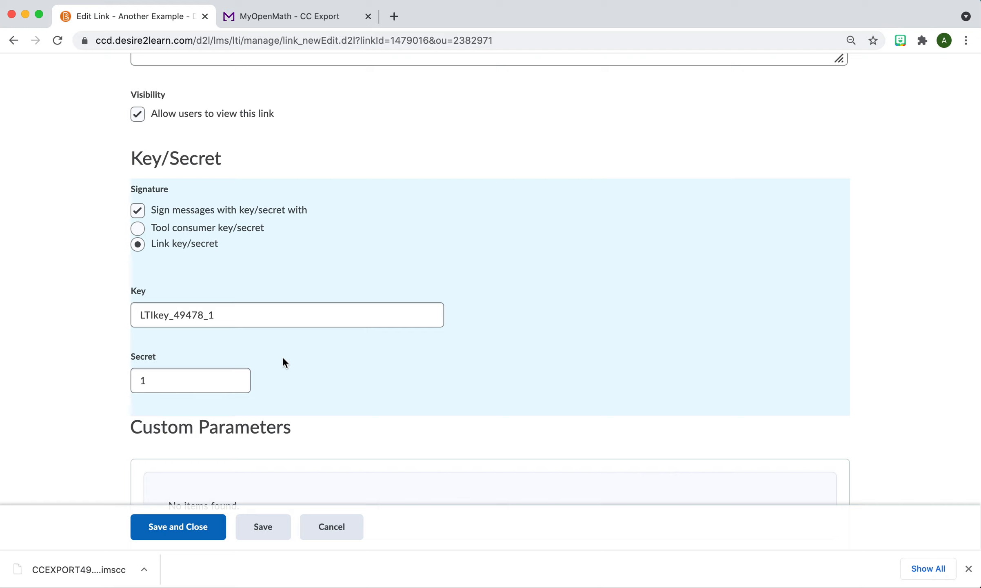
pyautogui.scroll(-10, 282, 358)
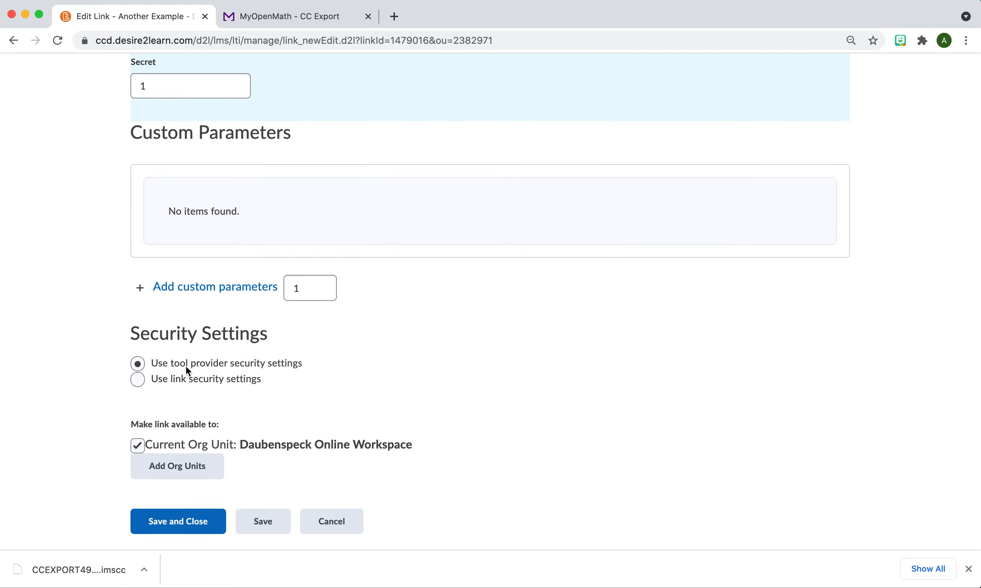
pyautogui.click(137, 379)
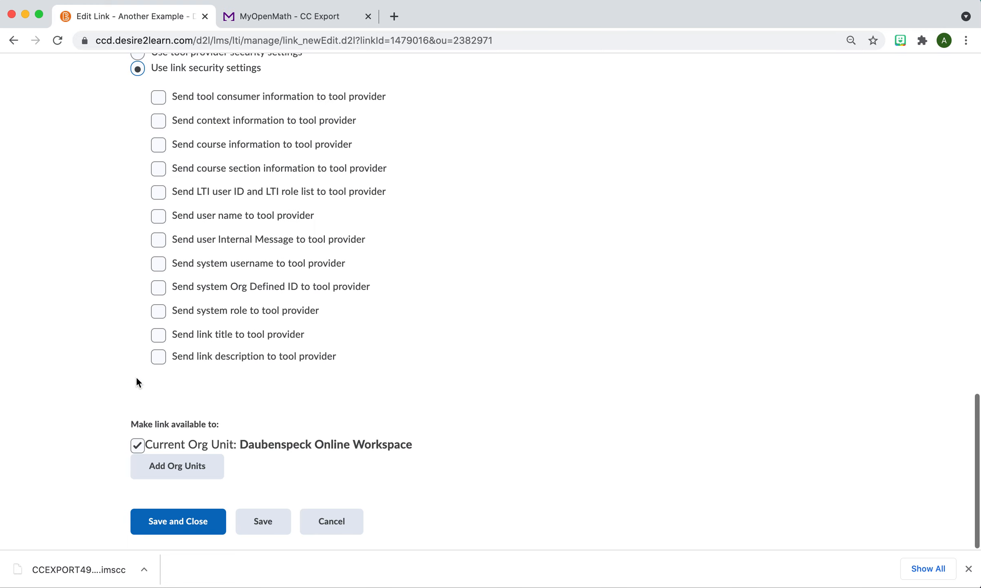
# Send tool consumer, context, course info, username, Org Defined ID, role and link title to the provider
pyautogui.scroll(2, 103, 334)
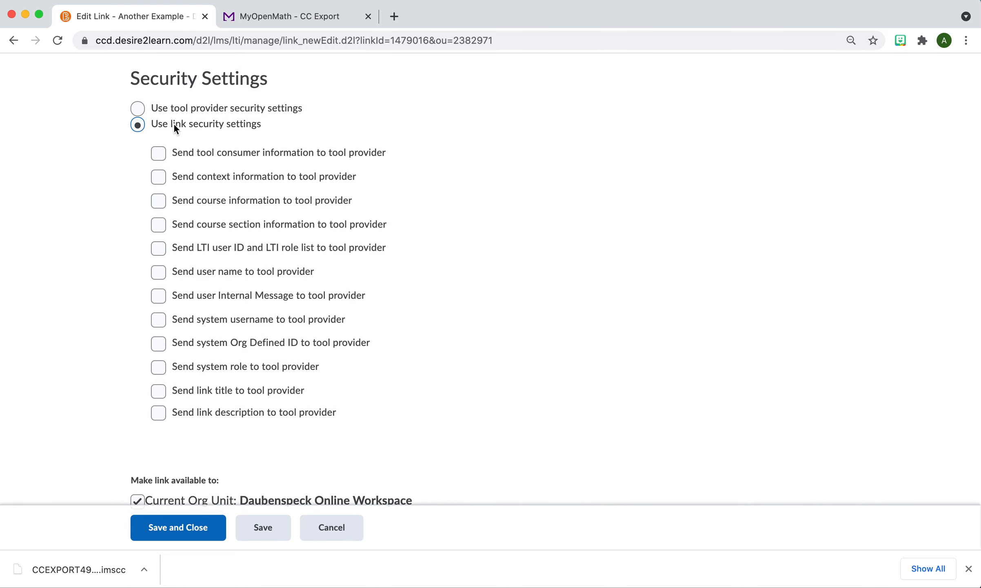
pyautogui.click(158, 154)
pyautogui.click(156, 177)
pyautogui.click(158, 200)
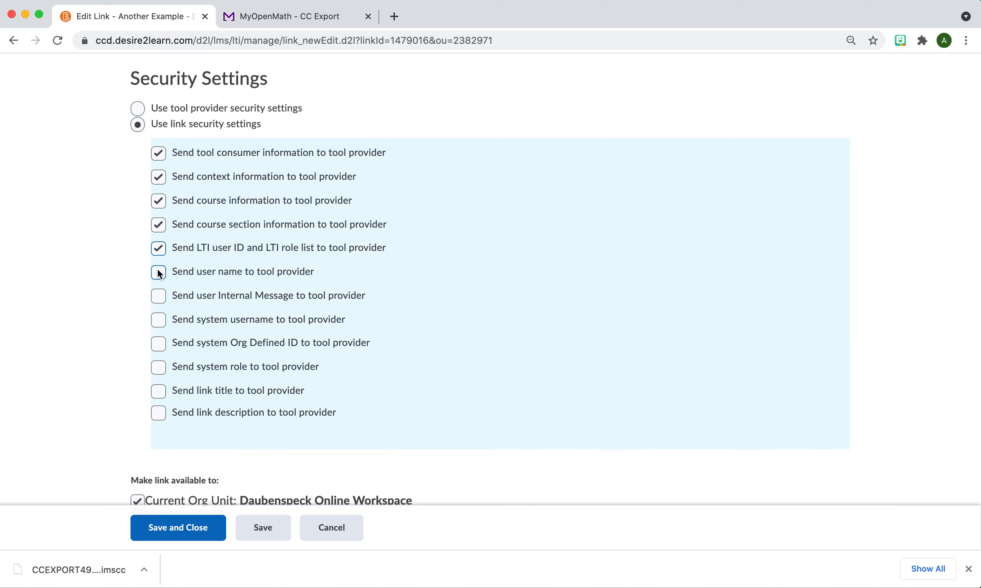
pyautogui.click(158, 319)
pyautogui.click(159, 343)
pyautogui.click(158, 366)
pyautogui.click(159, 390)
pyautogui.scroll(12, 261, 381)
pyautogui.scroll(10, 261, 383)
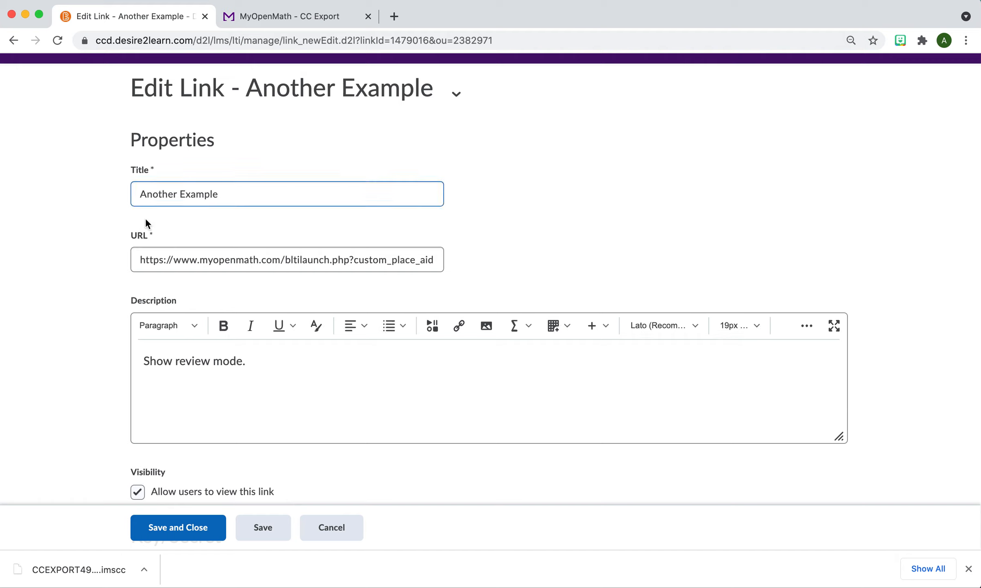
pyautogui.scroll(-8, 219, 240)
pyautogui.scroll(-2, 219, 241)
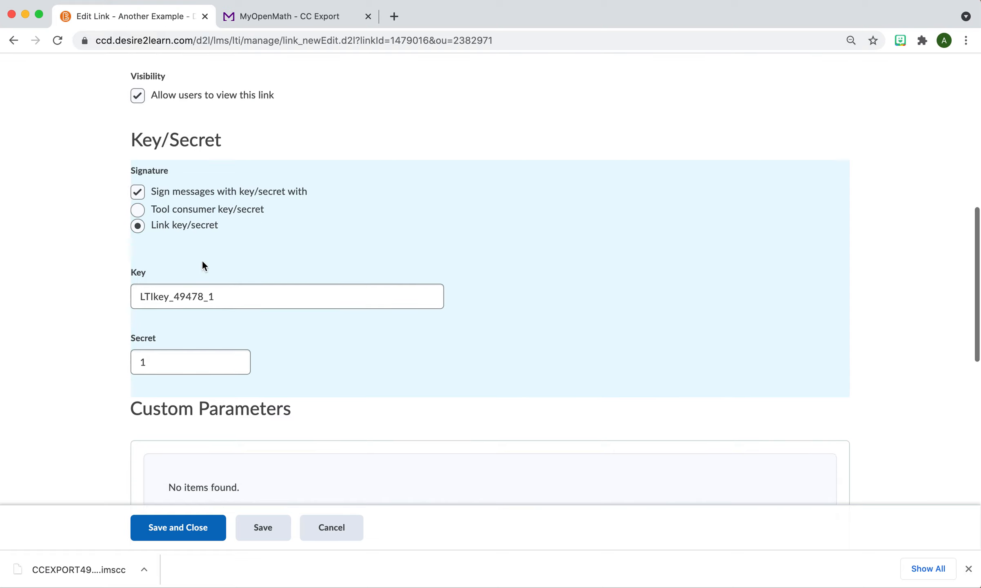
# Check the Another Example link key against MyOpenMath's key and secret, then save the link
pyautogui.scroll(-2, 202, 260)
pyautogui.click(205, 255)
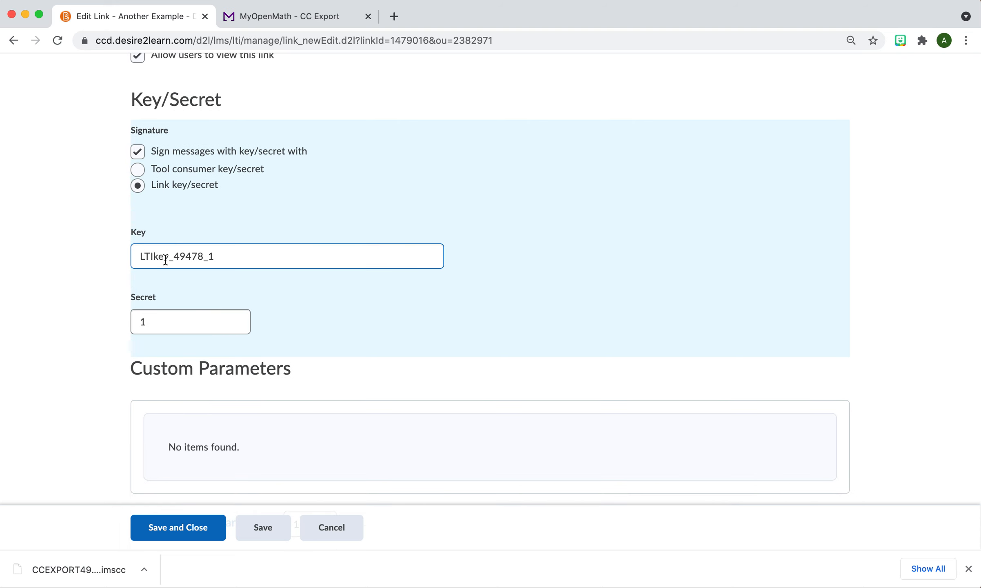
pyautogui.click(306, 18)
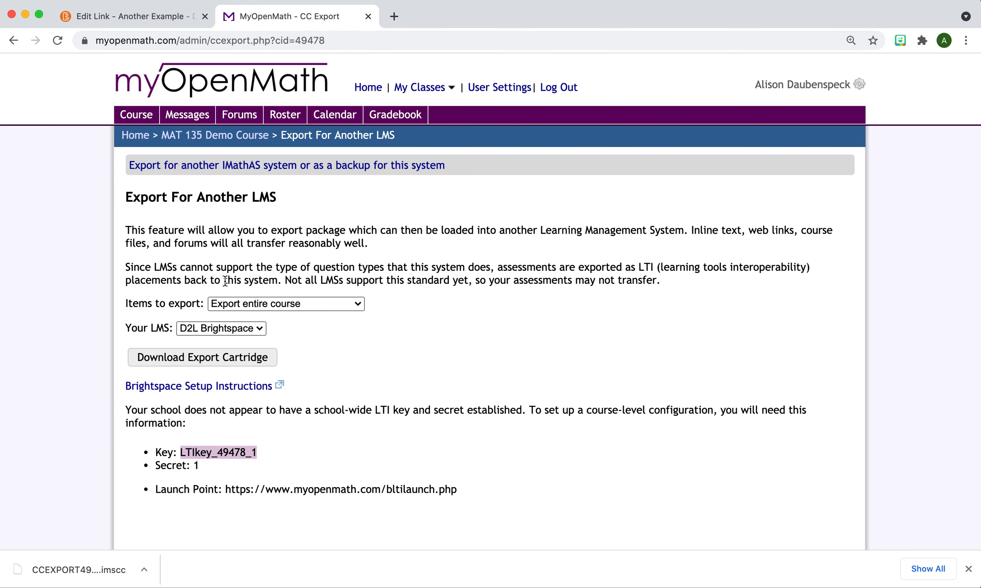
pyautogui.click(114, 19)
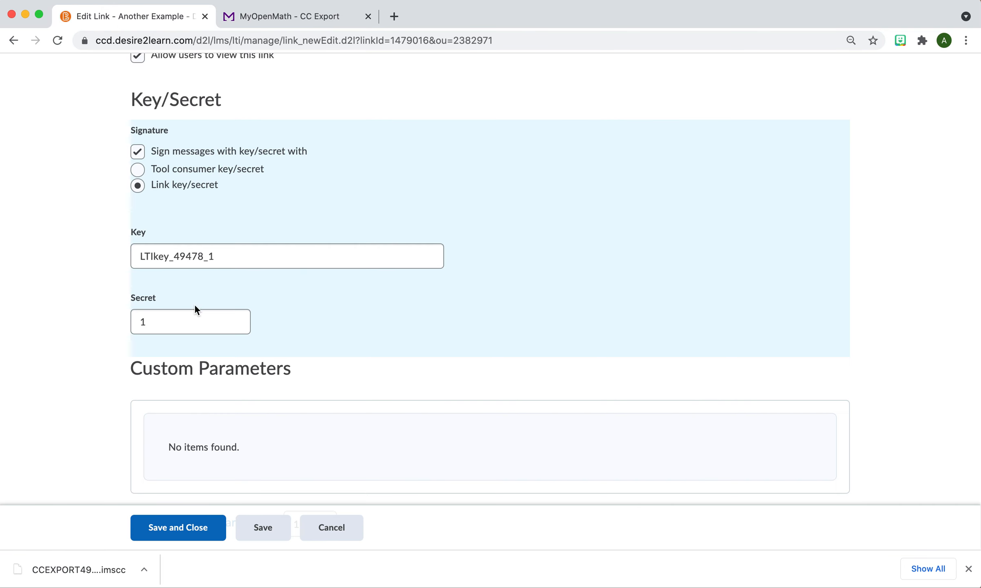
pyautogui.click(304, 17)
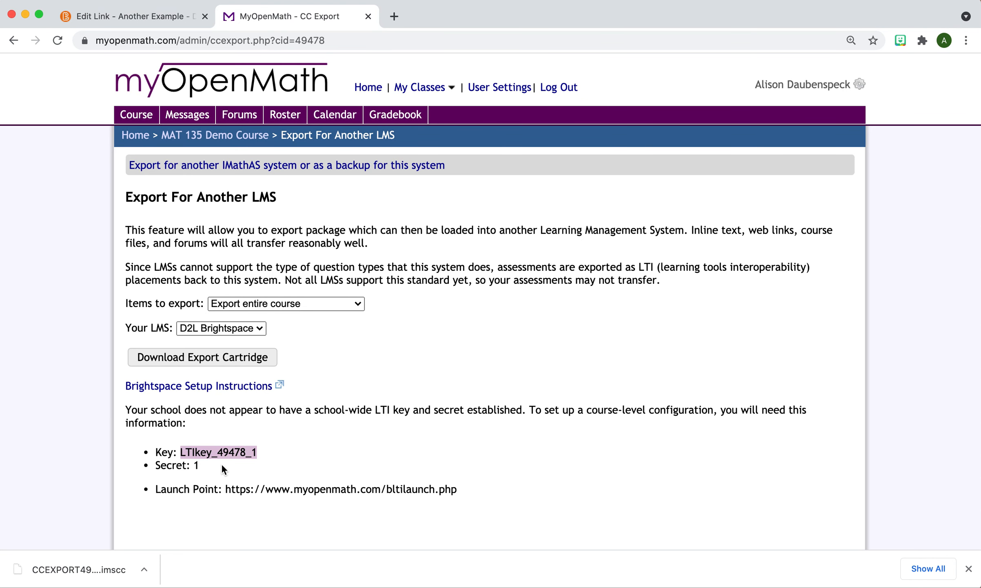
pyautogui.click(133, 15)
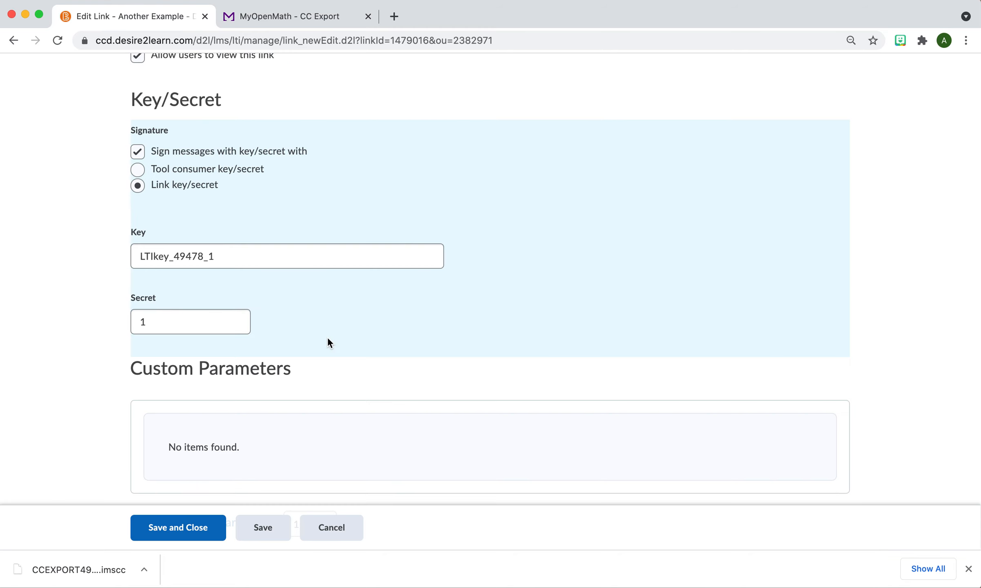
pyautogui.scroll(-10, 327, 341)
pyautogui.scroll(-2, 328, 342)
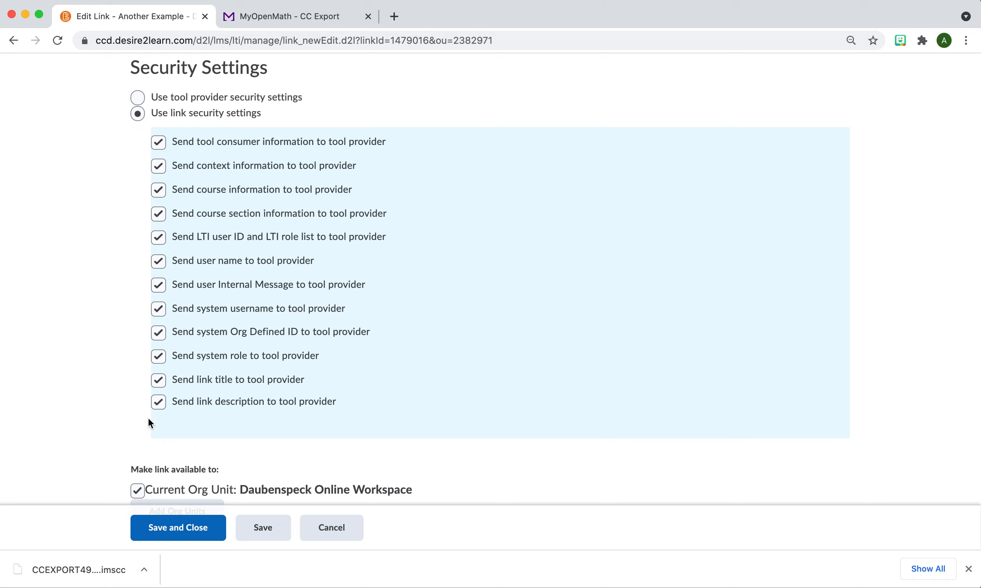
pyautogui.click(196, 527)
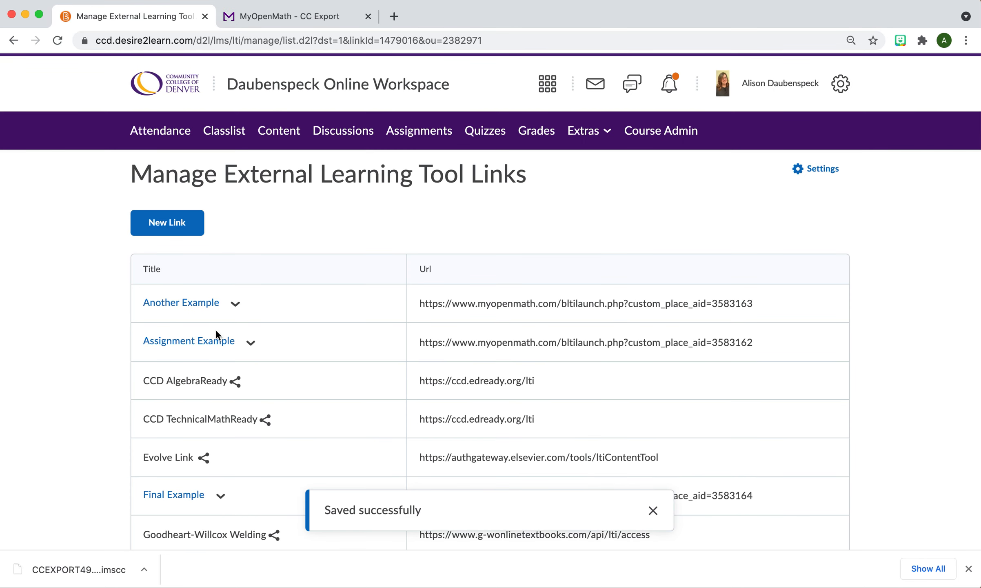
# Edit the Assignment Example link to sign with its own key, pasting the key and entering the secret
pyautogui.scroll(-3, 312, 299)
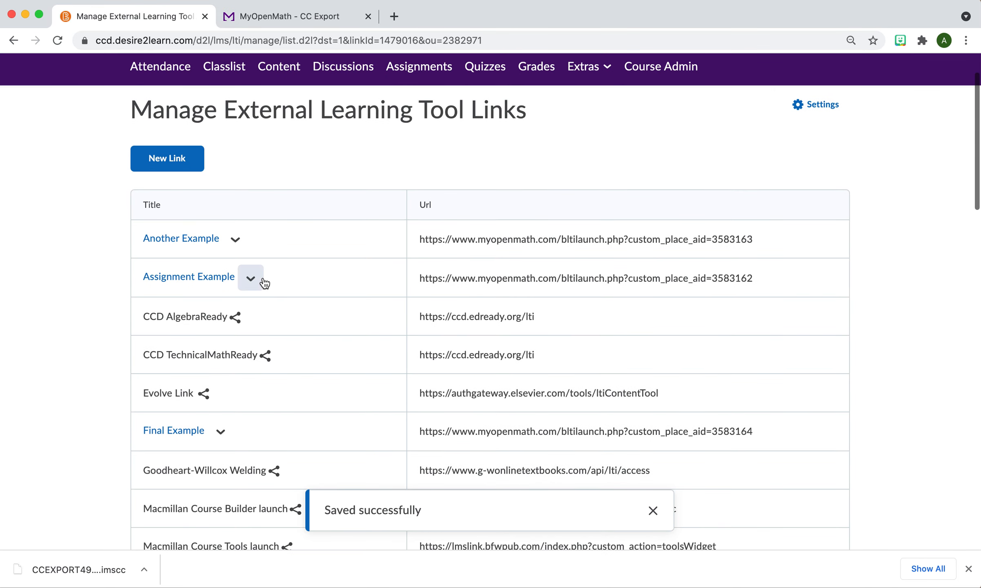
pyautogui.click(255, 281)
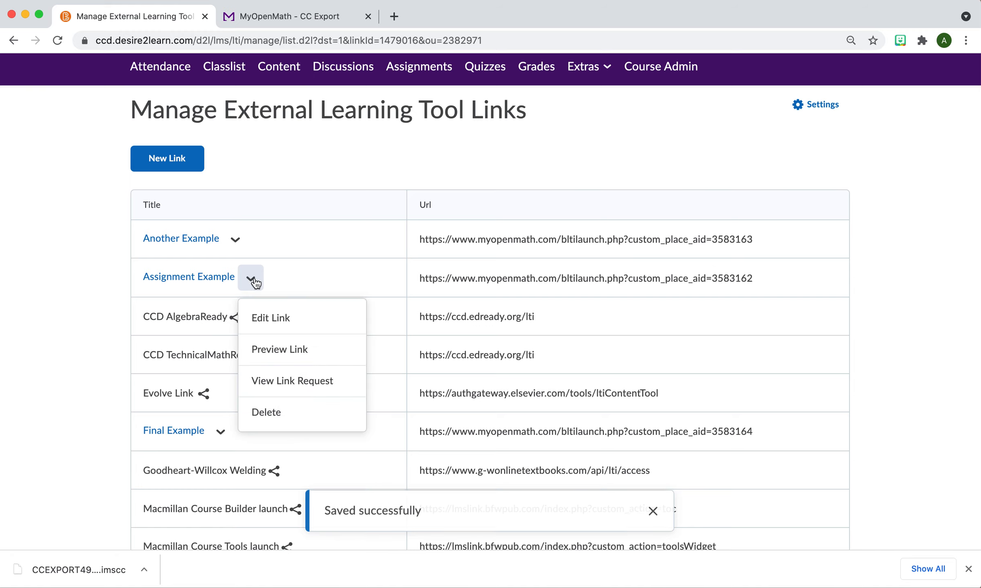
pyautogui.click(264, 321)
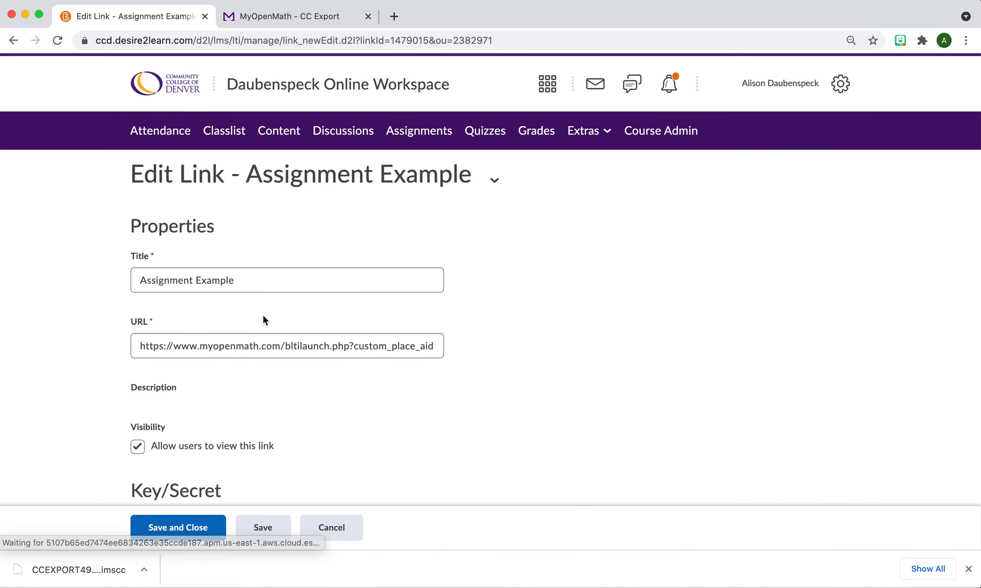
pyautogui.scroll(-7, 262, 313)
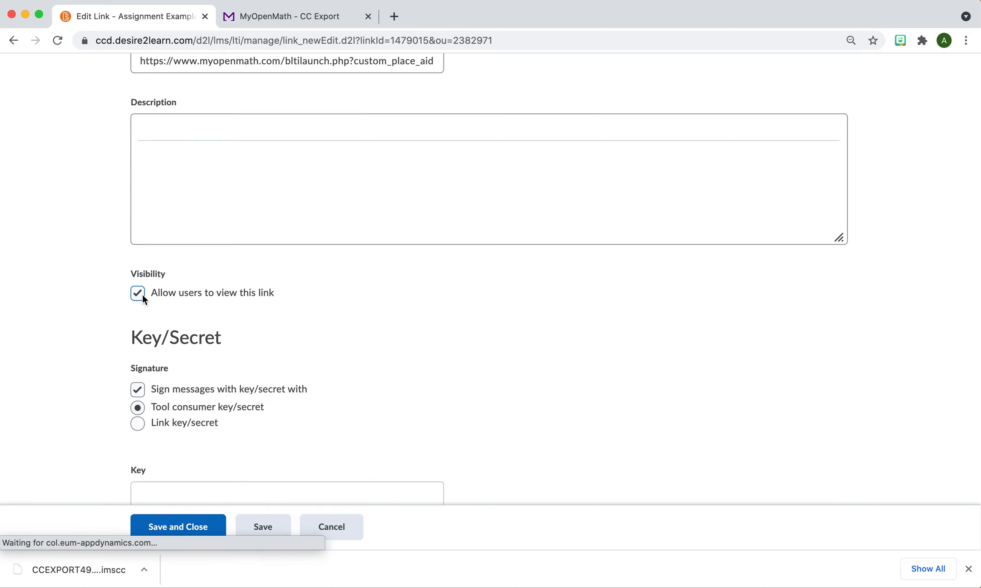
pyautogui.click(142, 293)
pyautogui.click(138, 289)
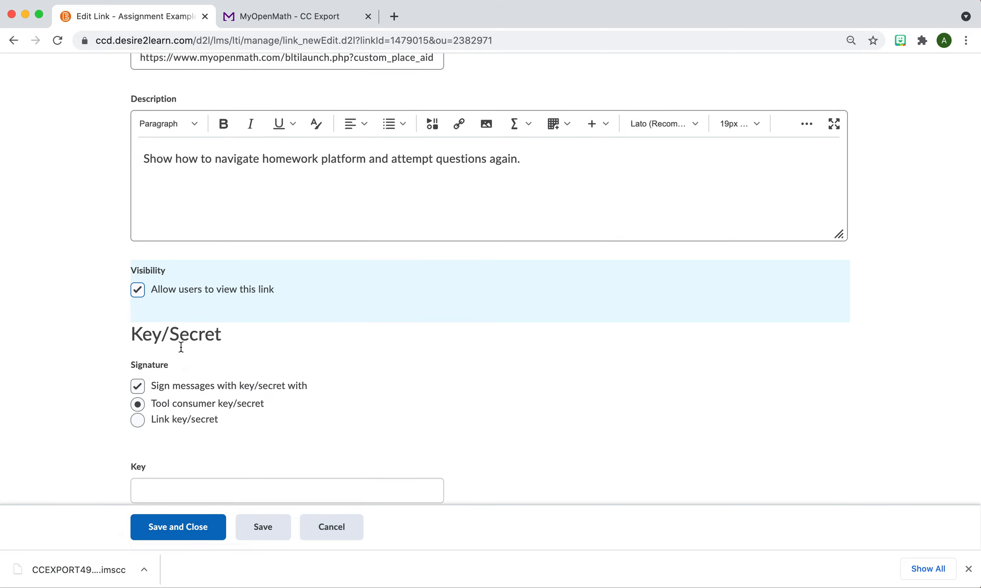
pyautogui.scroll(-3, 181, 347)
pyautogui.click(137, 283)
pyautogui.click(155, 350)
pyautogui.press('super+v')
pyautogui.click(150, 413)
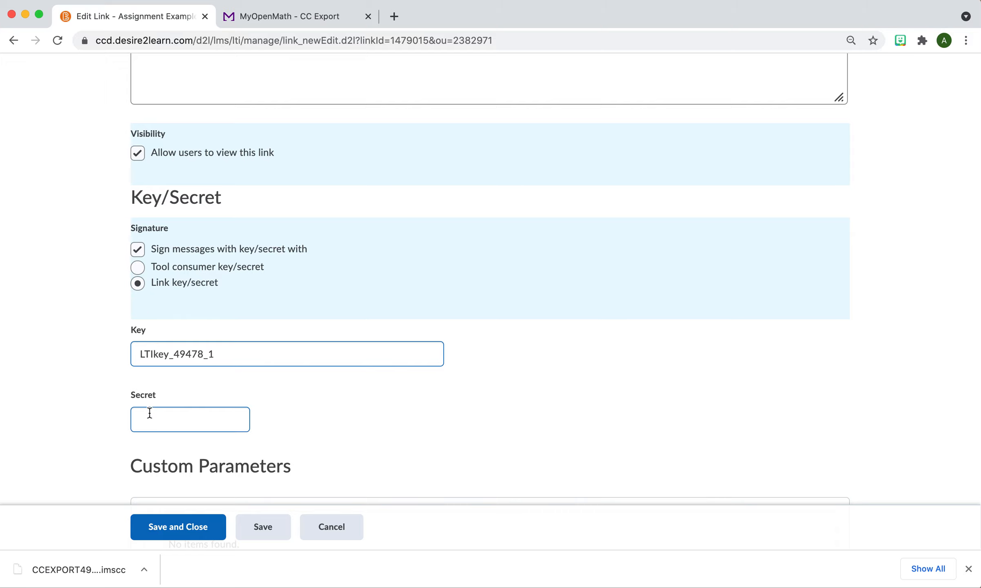
pyautogui.write('1')
# Enable link security settings sending consumer, course, user ID/roles, name, messages, username and description, then save
pyautogui.scroll(-7, 253, 393)
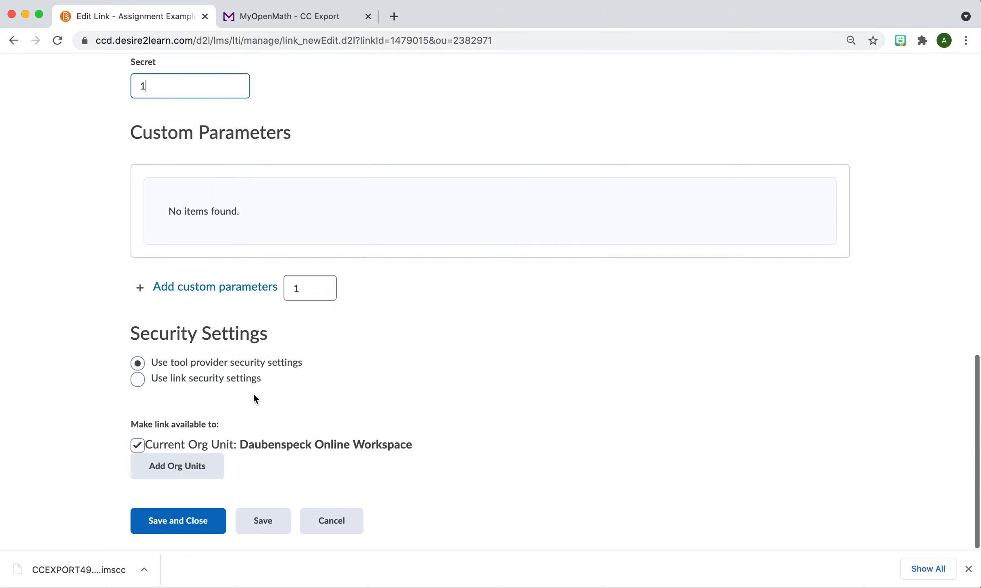
pyautogui.click(138, 379)
pyautogui.scroll(-7, 157, 164)
pyautogui.click(158, 98)
pyautogui.click(157, 151)
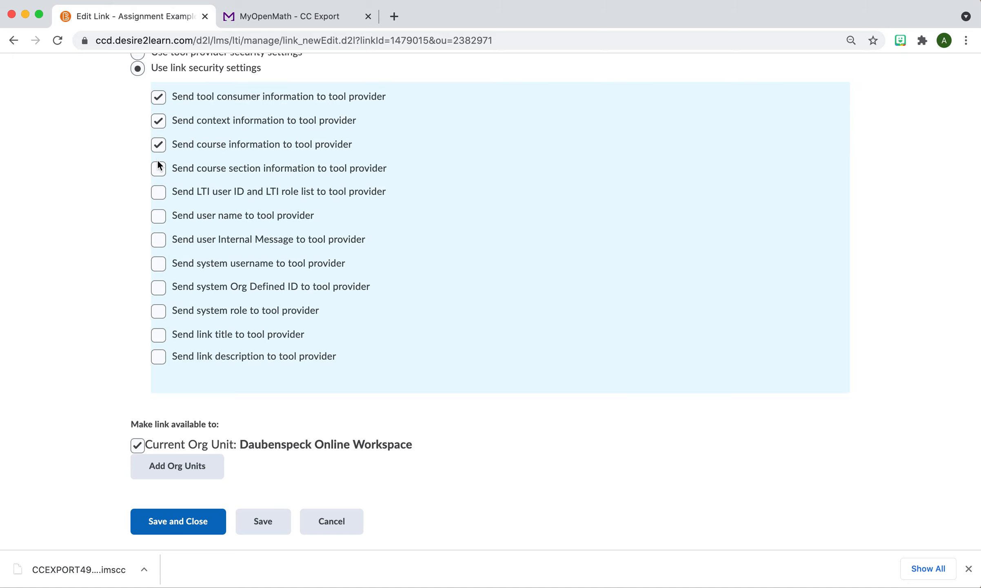
pyautogui.click(159, 193)
pyautogui.click(159, 216)
pyautogui.click(158, 240)
pyautogui.click(158, 263)
pyautogui.click(158, 357)
pyautogui.click(178, 523)
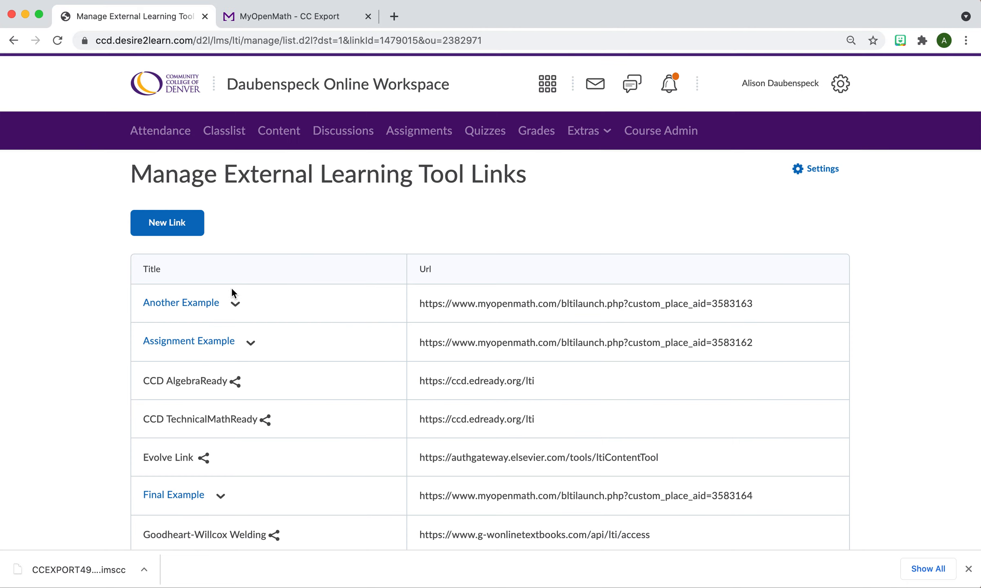
# Edit the Final Example link to sign with its own key, pasting the key and entering the secret
pyautogui.click(220, 328)
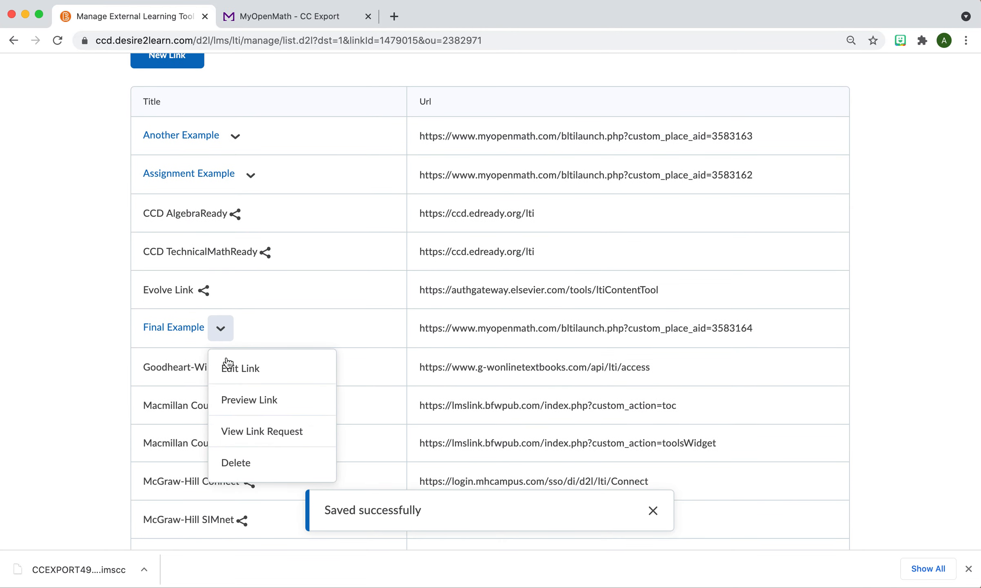
pyautogui.click(232, 377)
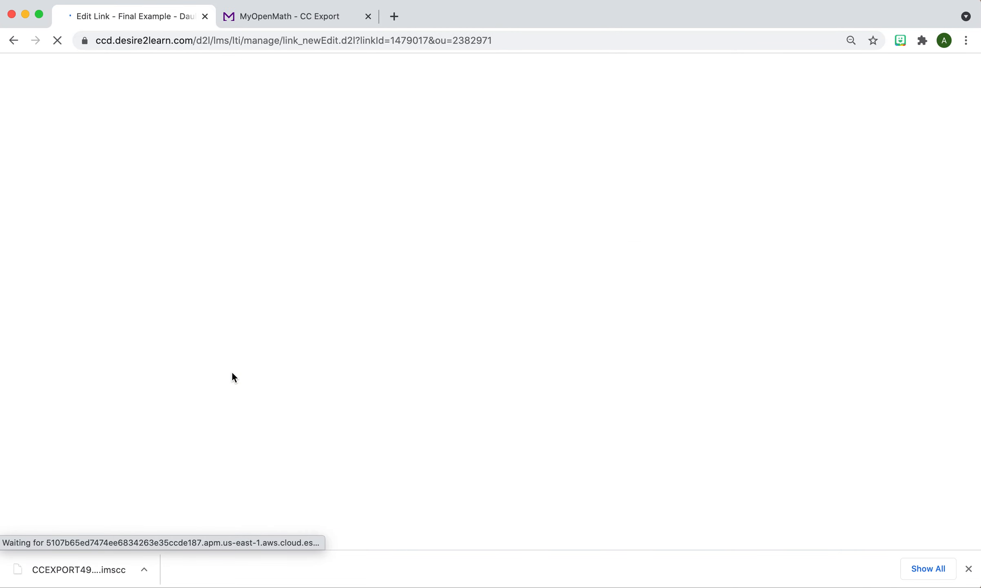
pyautogui.scroll(-10, 282, 278)
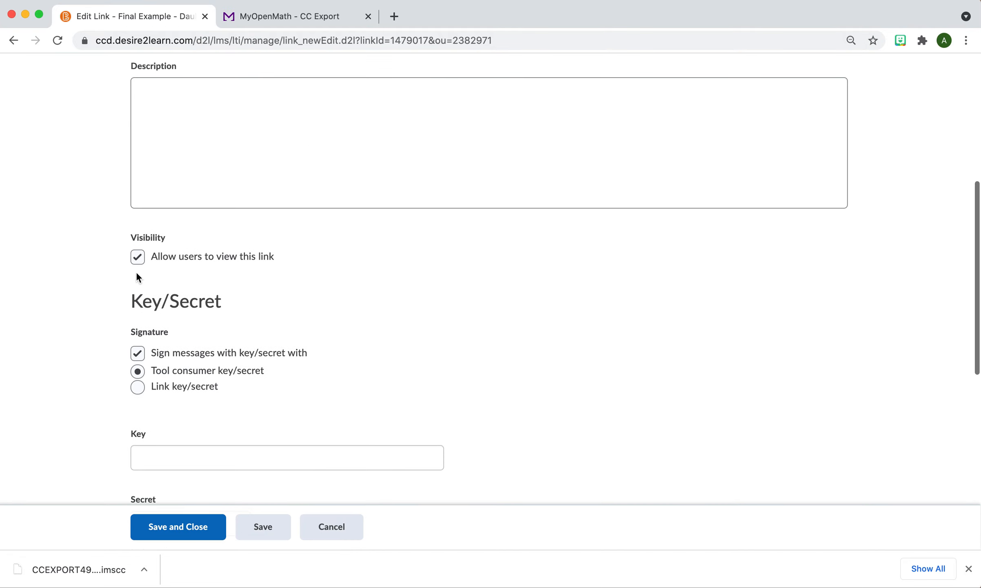
pyautogui.click(137, 386)
pyautogui.scroll(-4, 231, 319)
pyautogui.click(186, 312)
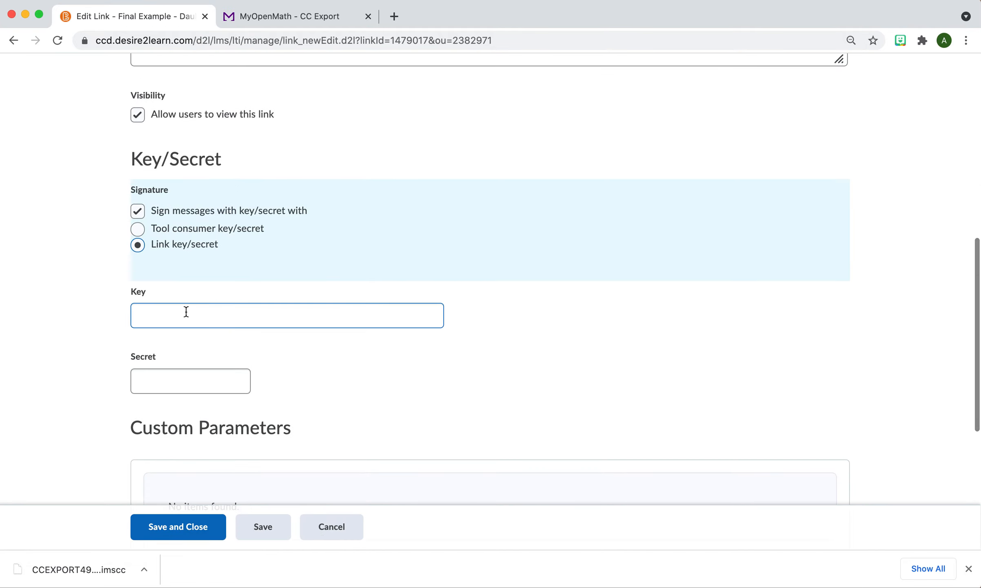
pyautogui.press('super+v')
pyautogui.click(181, 378)
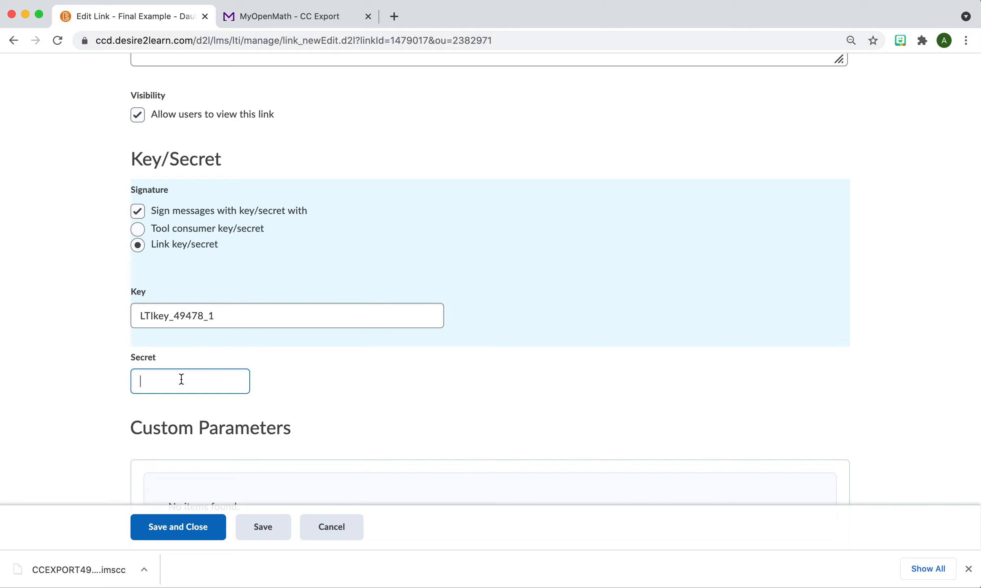
pyautogui.write('1')
# Enable link security settings sending consumer, context, section, user, username and Org Defined ID, then save
pyautogui.scroll(-2, 204, 324)
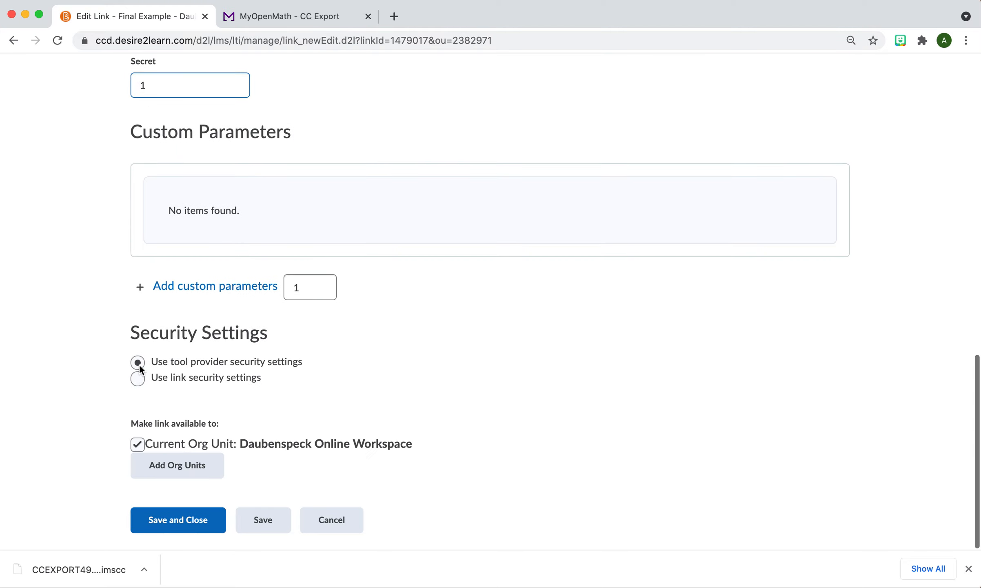
pyautogui.click(138, 378)
pyautogui.click(159, 100)
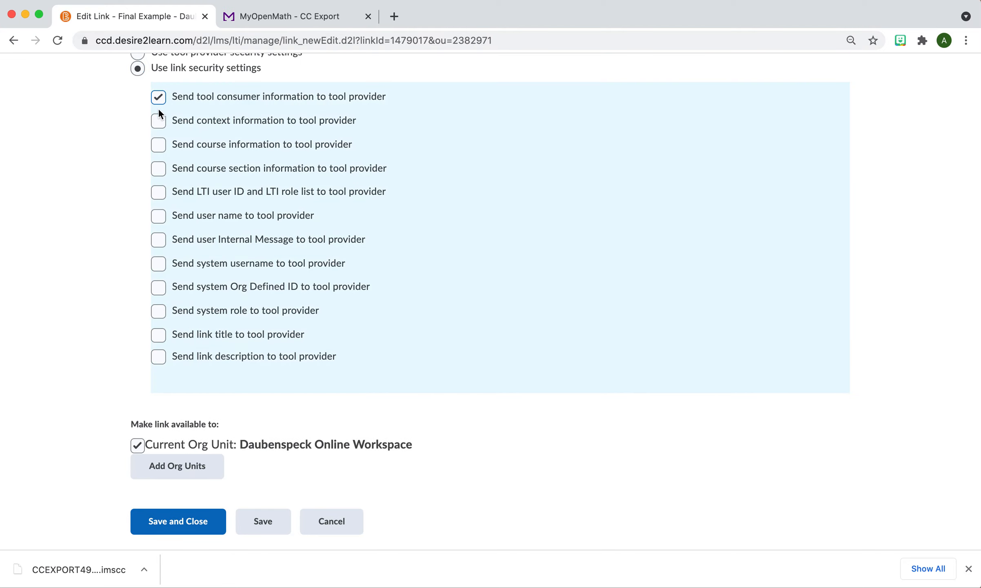
pyautogui.click(160, 120)
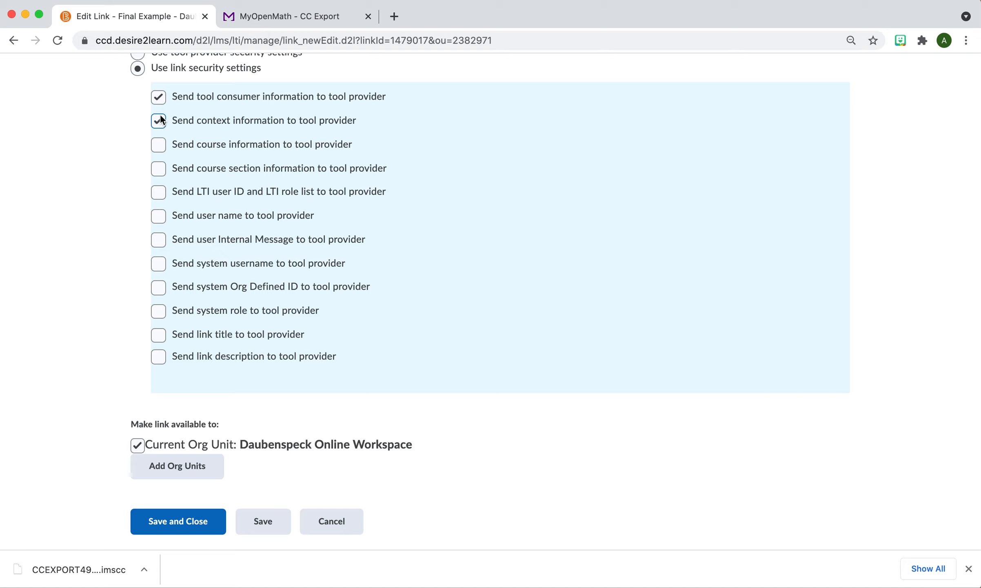
pyautogui.click(159, 168)
pyautogui.click(159, 192)
pyautogui.click(159, 216)
pyautogui.click(158, 240)
pyautogui.click(159, 265)
pyautogui.click(159, 287)
pyautogui.click(184, 525)
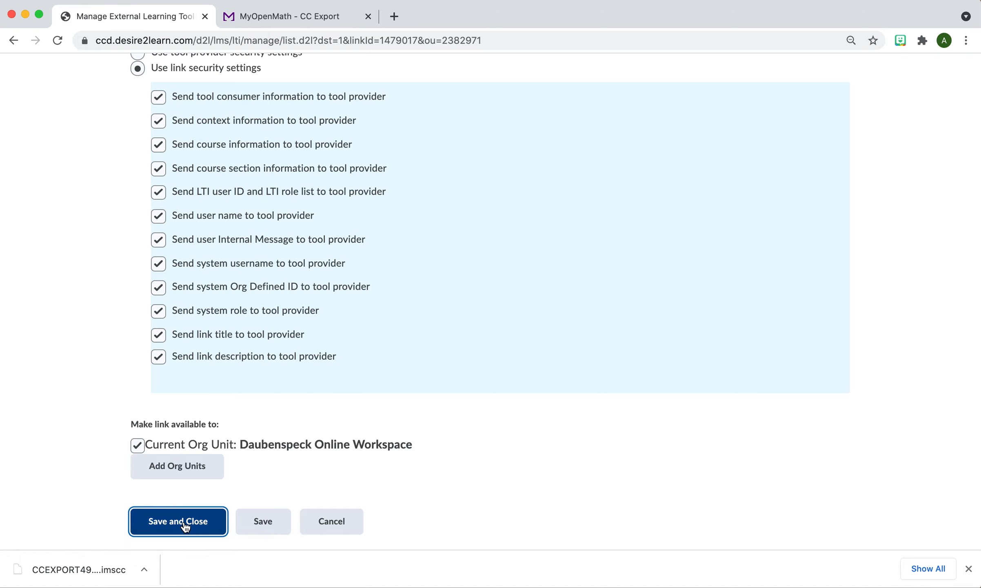
pyautogui.scroll(-3, 318, 317)
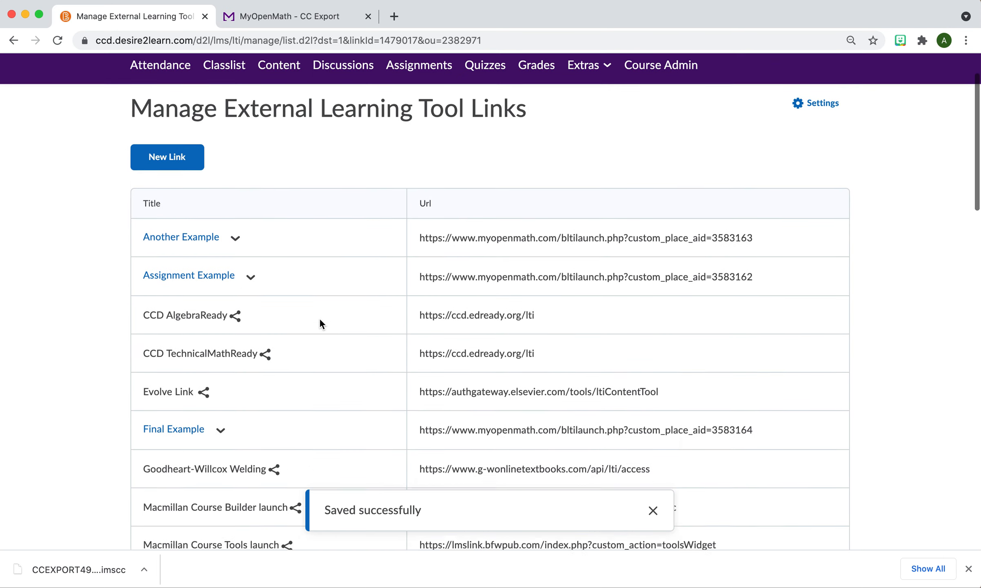
pyautogui.scroll(2, 319, 323)
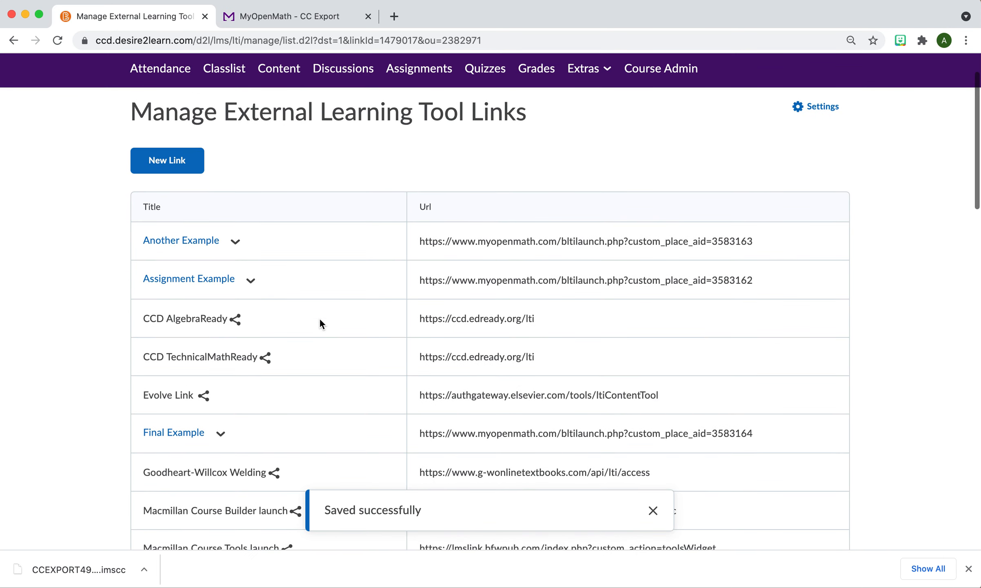
pyautogui.scroll(2, 320, 321)
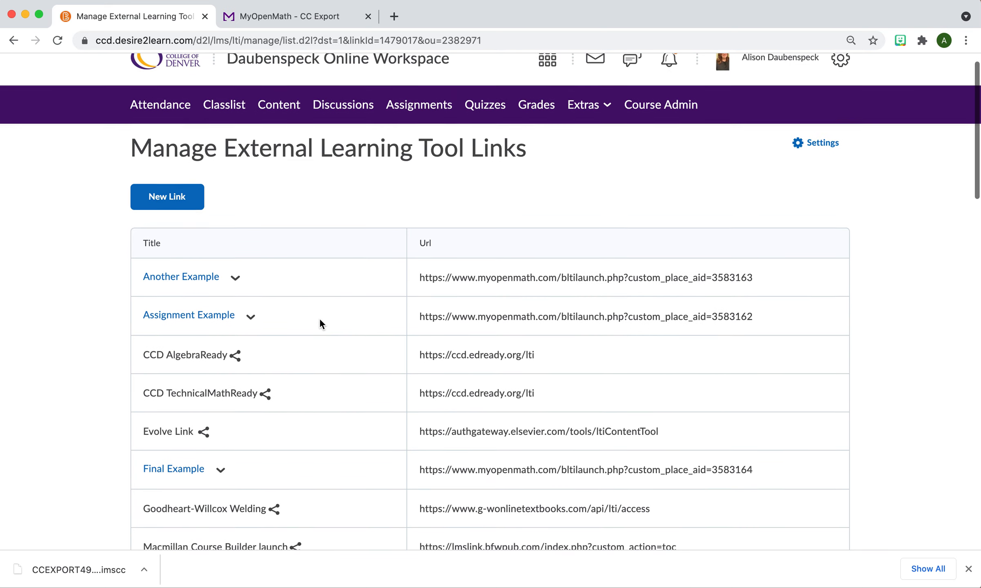
pyautogui.scroll(1, 319, 323)
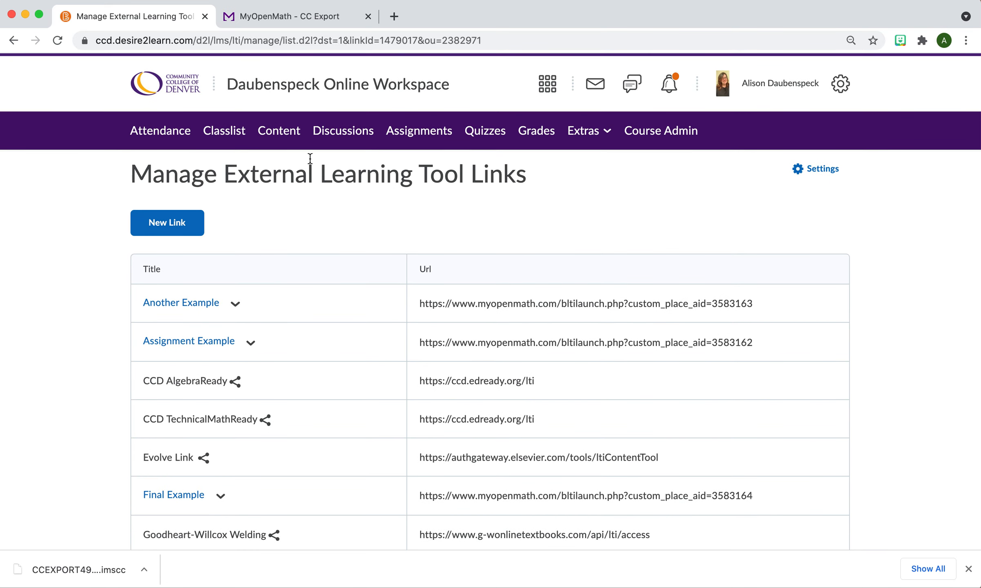
# Launch the Assignment Example tool link from Content, then return to its module page
pyautogui.click(281, 138)
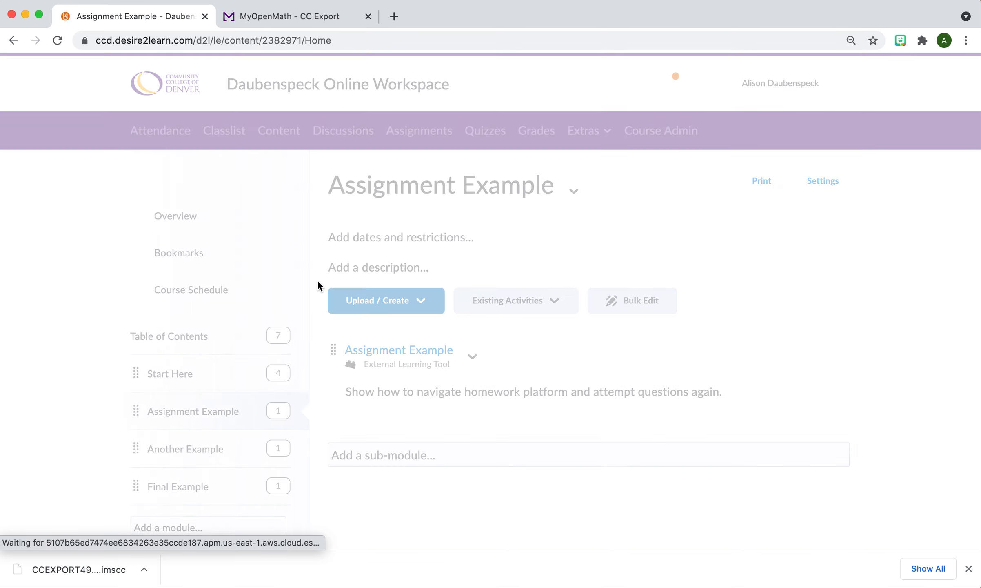
pyautogui.scroll(-1, 324, 299)
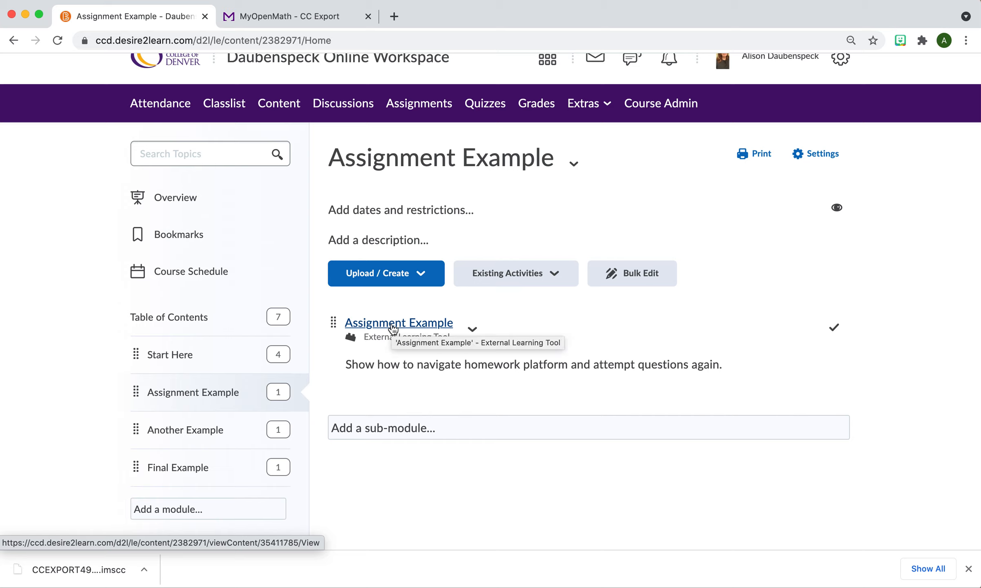
pyautogui.click(392, 329)
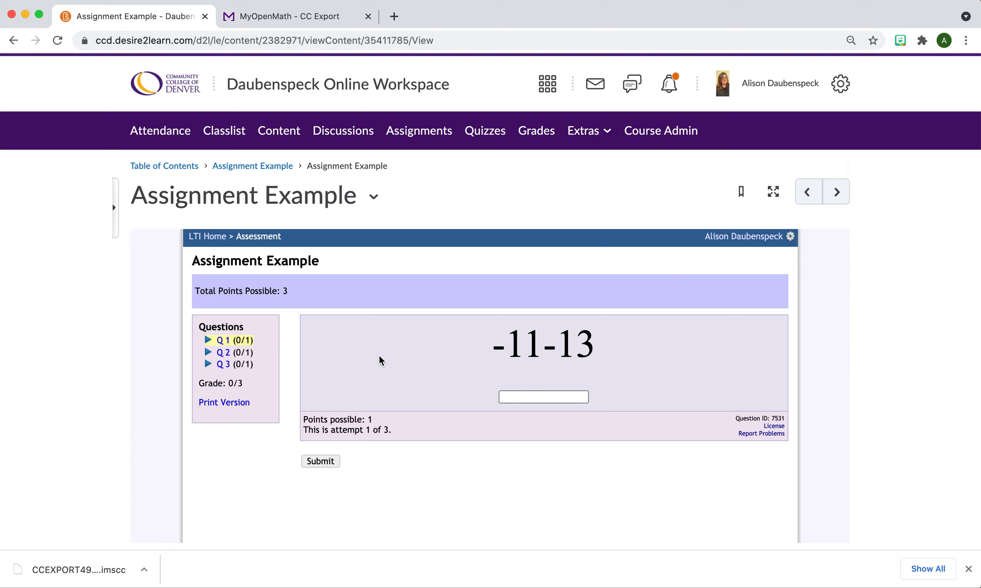
pyautogui.click(245, 166)
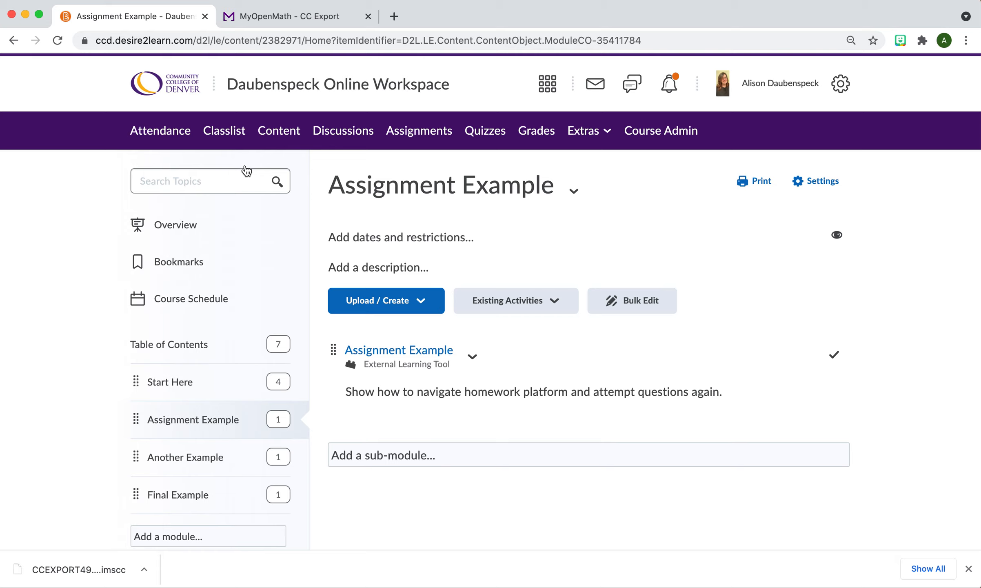
# Launch the Another Example tool link and return to its module page
pyautogui.click(210, 459)
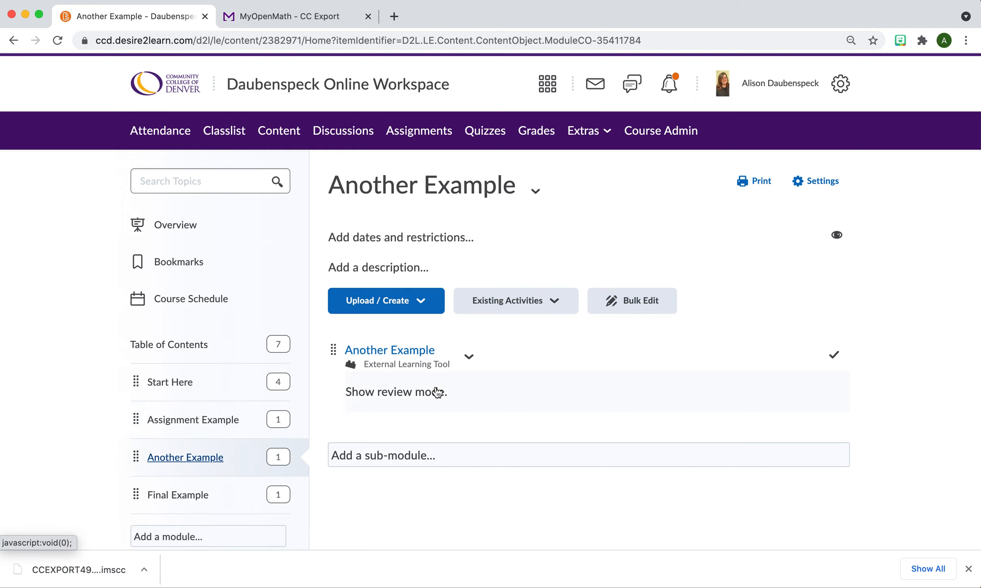
pyautogui.click(408, 352)
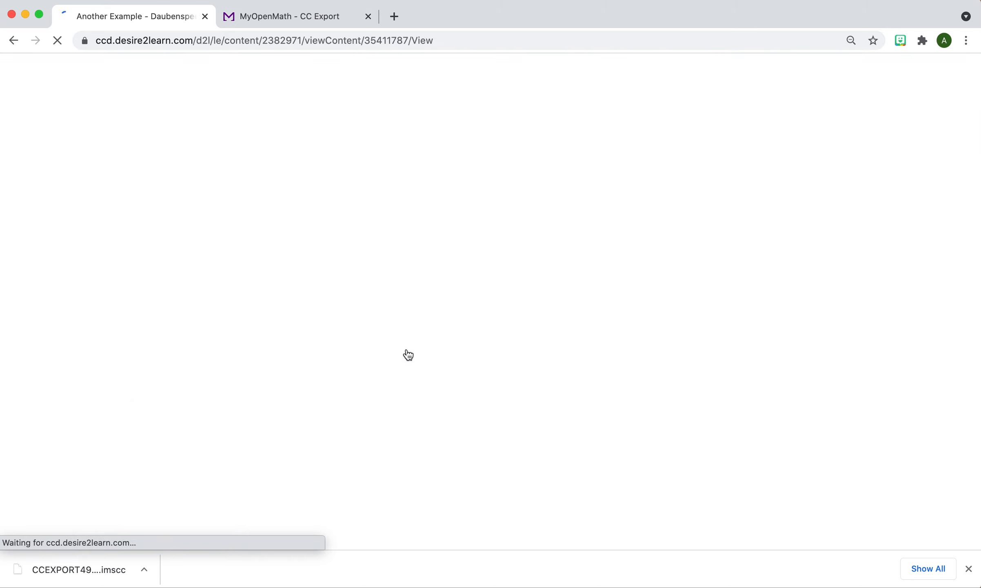
pyautogui.click(243, 166)
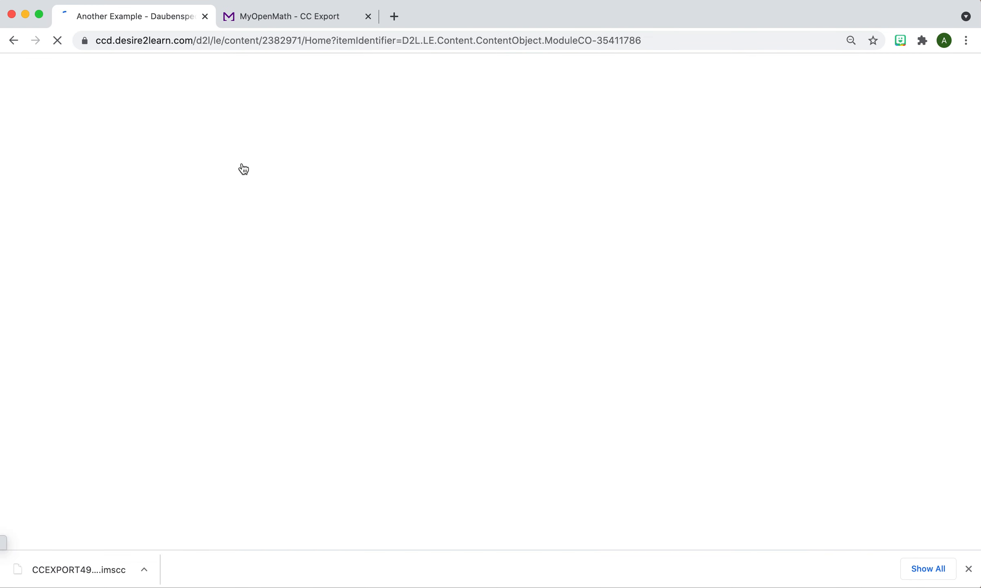
# Launch the Final Example assessment and return to the Final Example module page
pyautogui.click(187, 495)
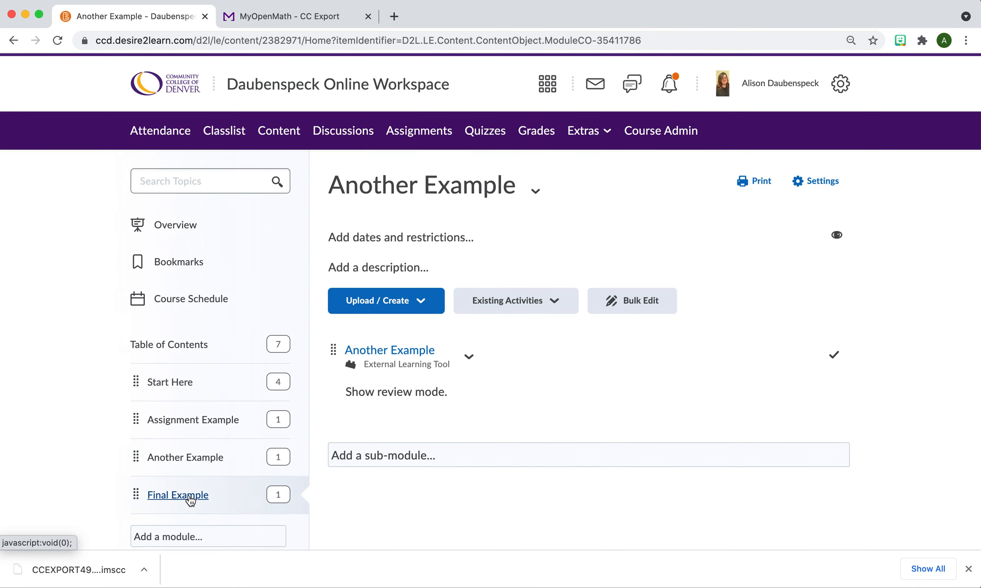
pyautogui.click(380, 350)
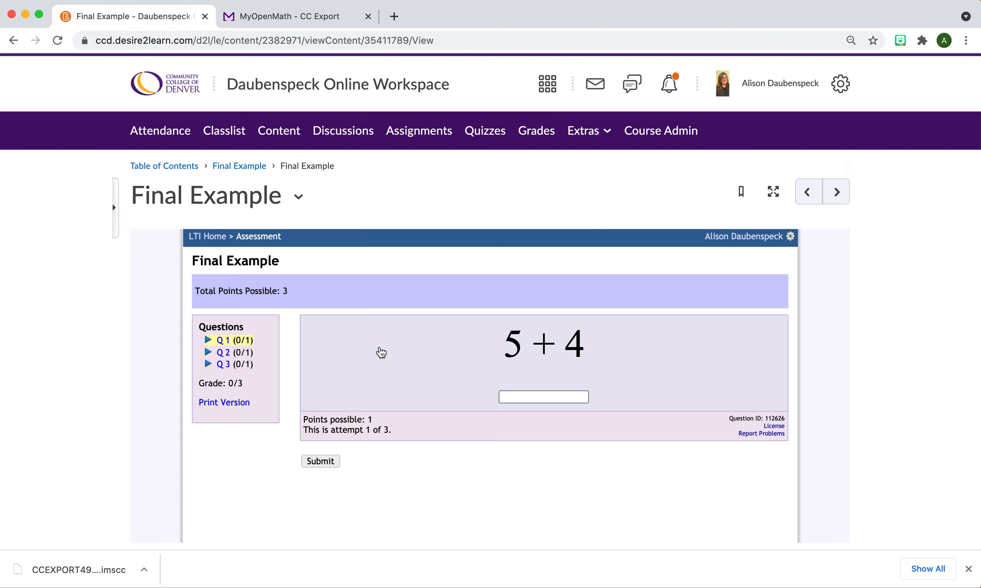
pyautogui.click(237, 166)
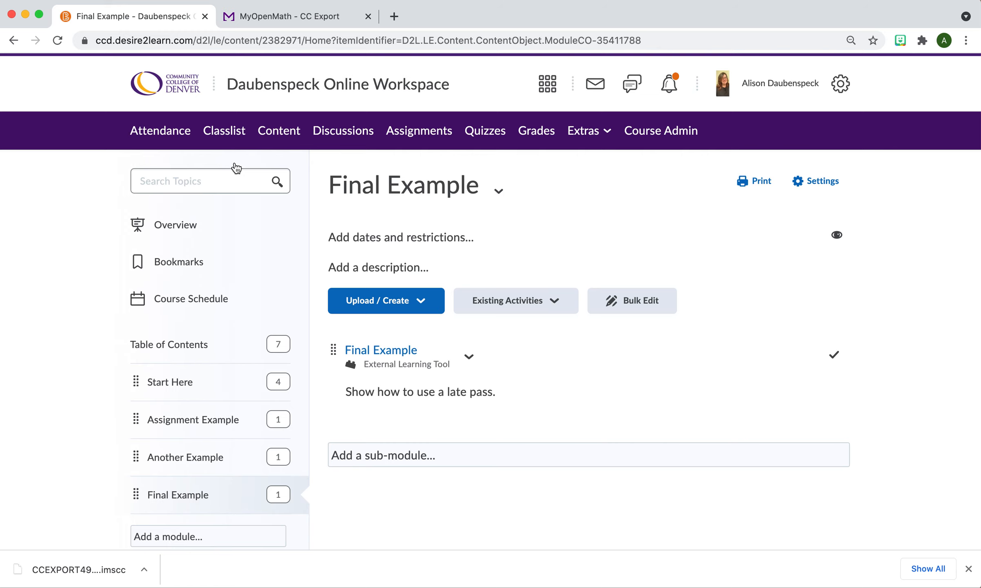
# Open the Assignment Example module and launch its three-question assessment
pyautogui.scroll(-2, 668, 375)
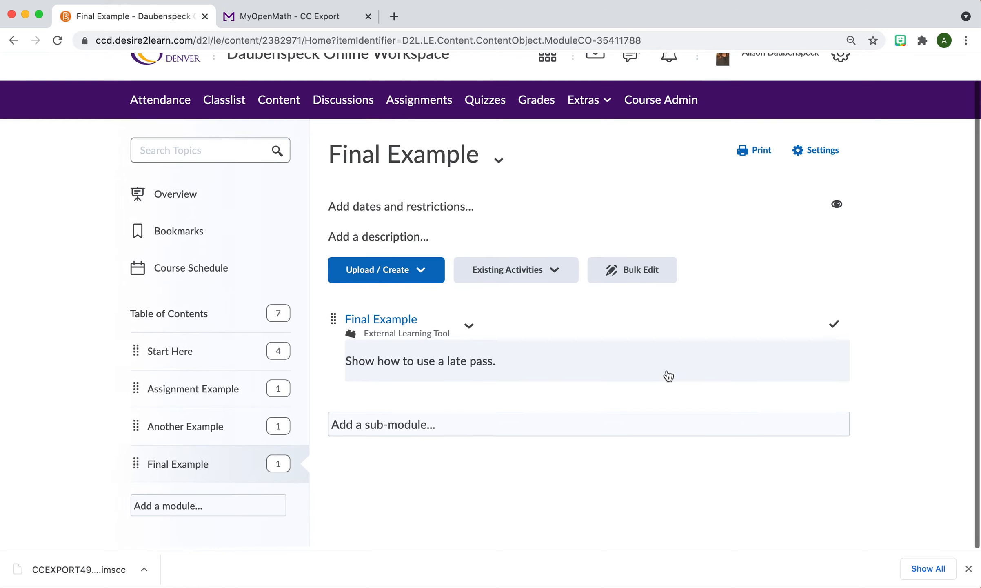
pyautogui.click(178, 392)
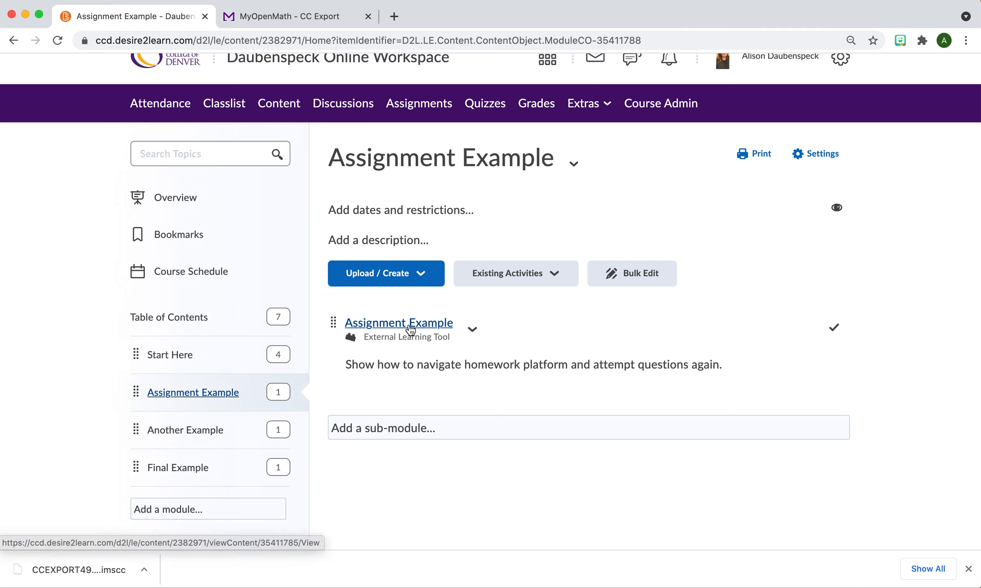
pyautogui.click(410, 325)
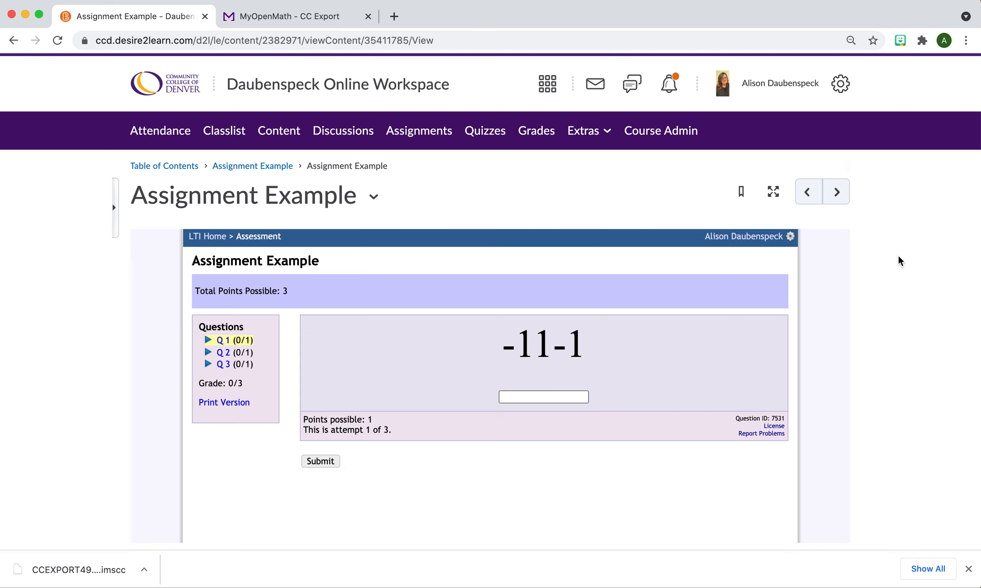
pyautogui.scroll(-5, 899, 261)
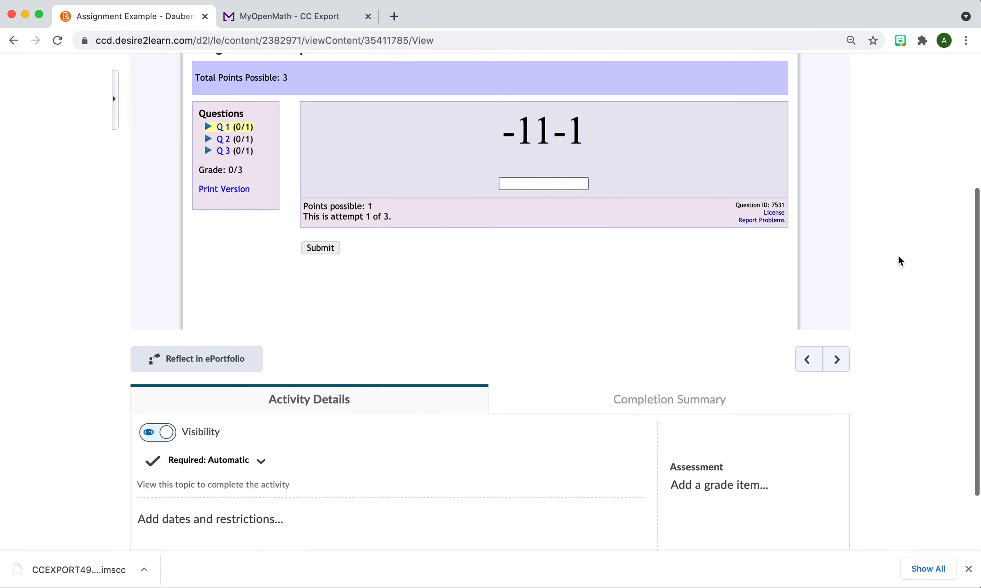
# Attach the Homework: Assignment grade item to Assignment Example and save
pyautogui.scroll(-1, 900, 261)
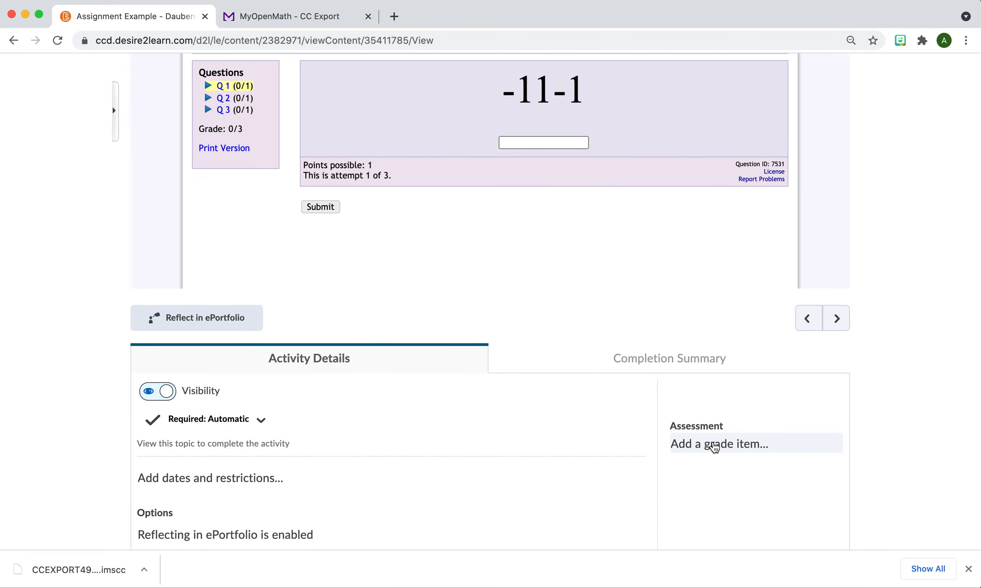
pyautogui.click(713, 445)
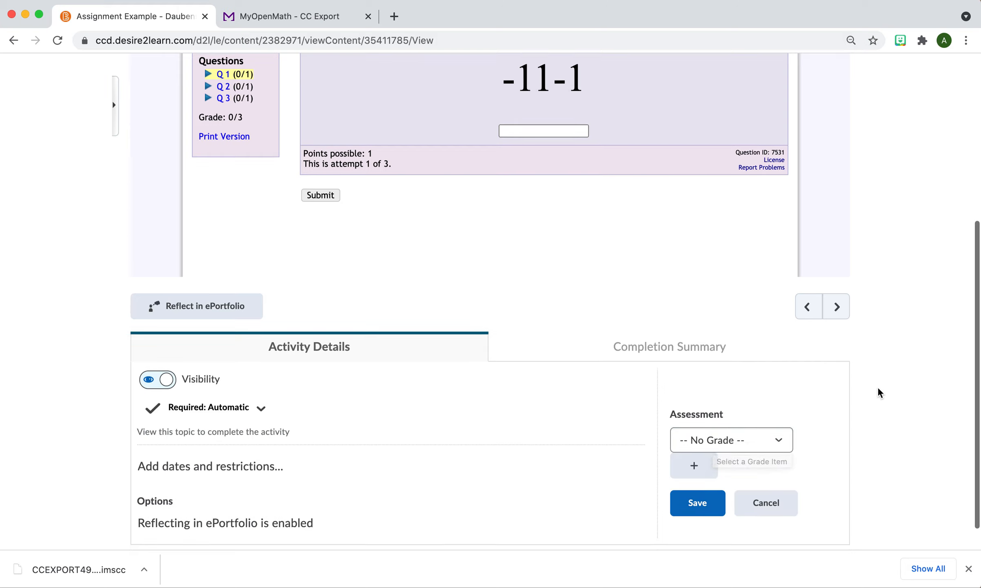
pyautogui.scroll(-1, 878, 390)
pyautogui.click(754, 420)
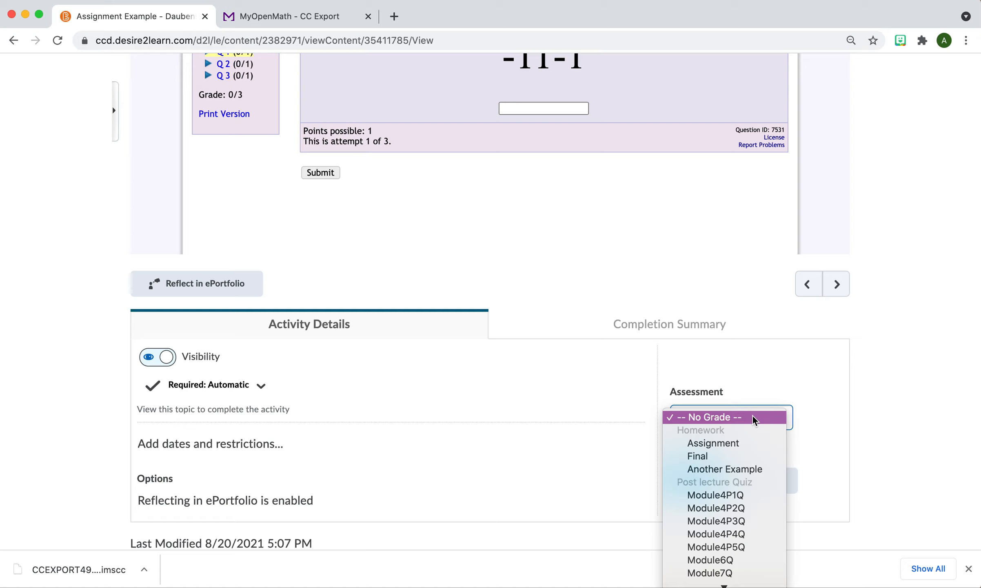
pyautogui.click(744, 447)
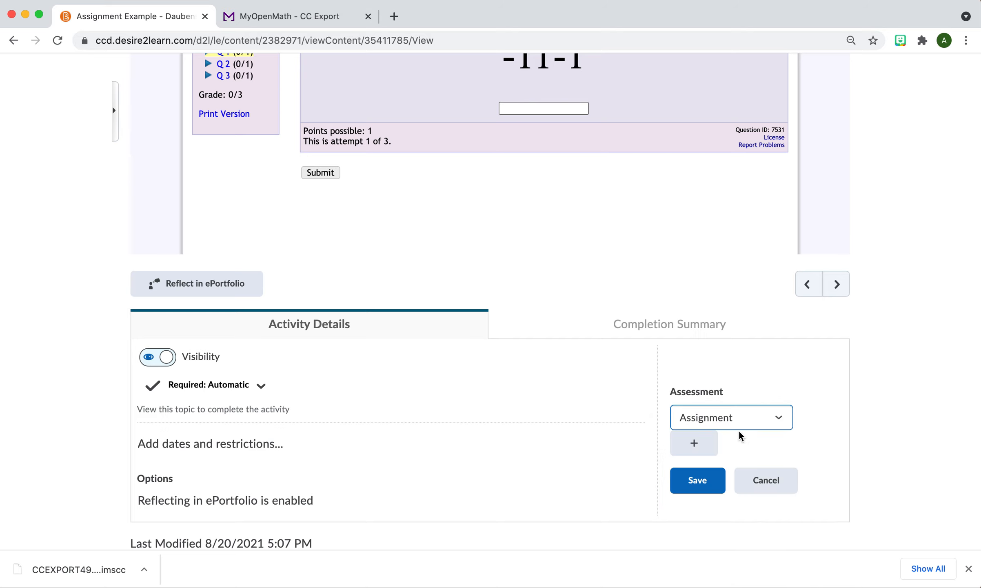
pyautogui.scroll(2, 878, 365)
pyautogui.scroll(4, 878, 365)
pyautogui.scroll(-5, 879, 365)
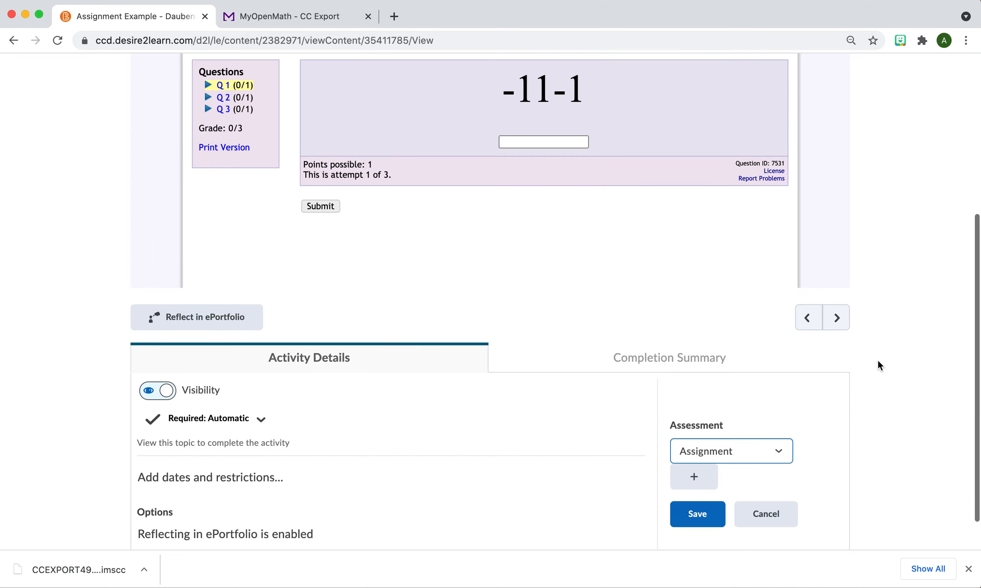
pyautogui.click(695, 473)
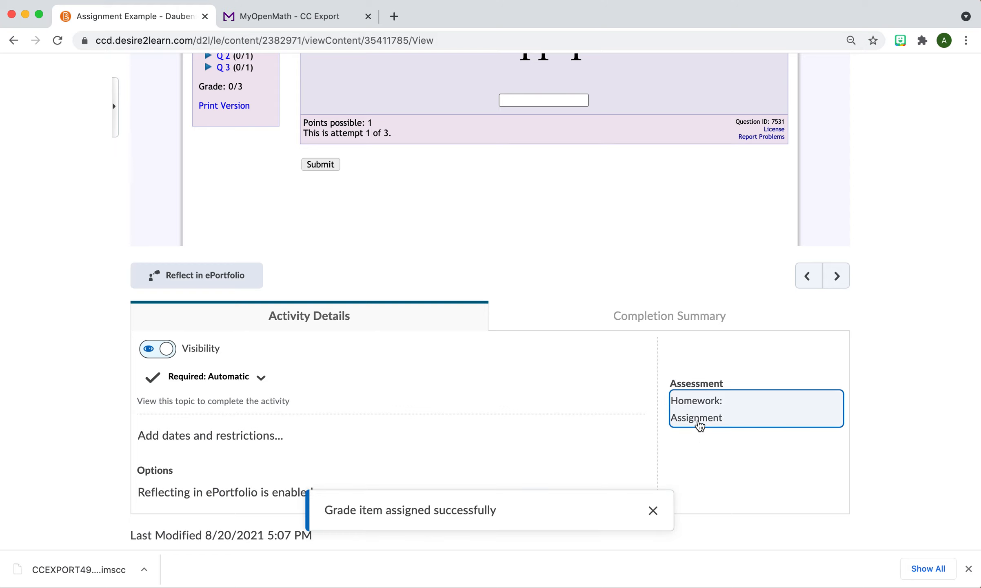
# Switch the grade item choice back to -- No Grade --
pyautogui.click(717, 423)
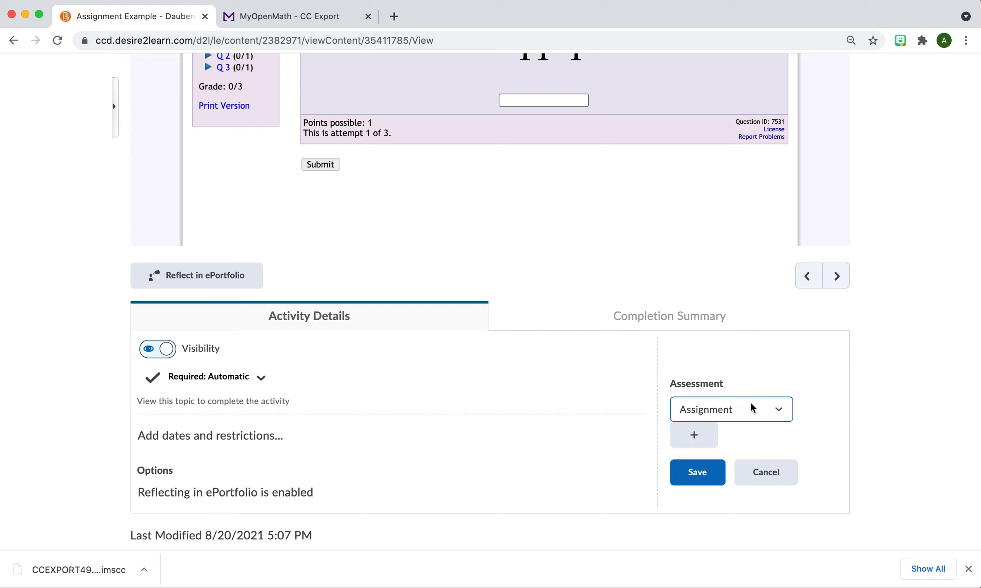
pyautogui.click(786, 409)
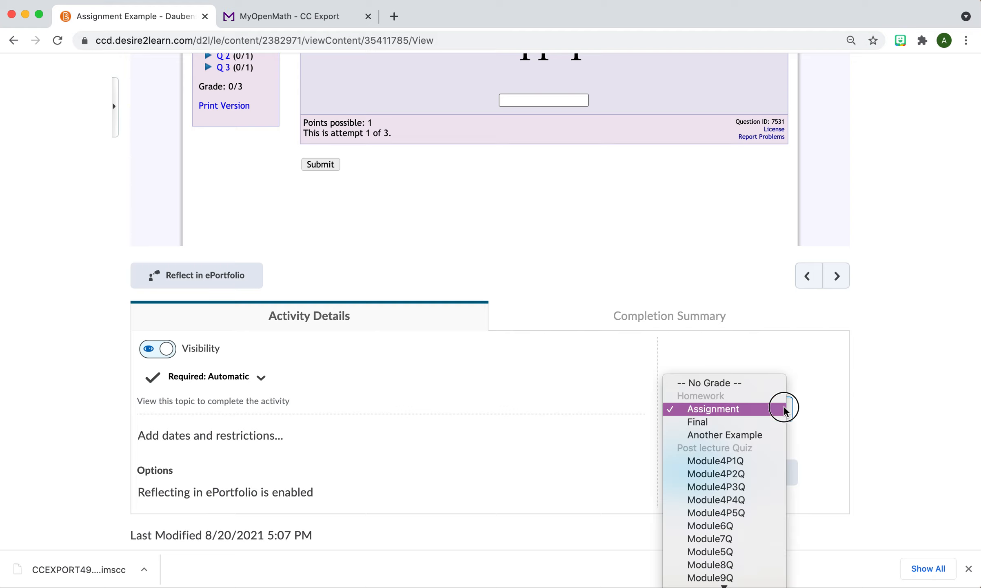
pyautogui.click(773, 384)
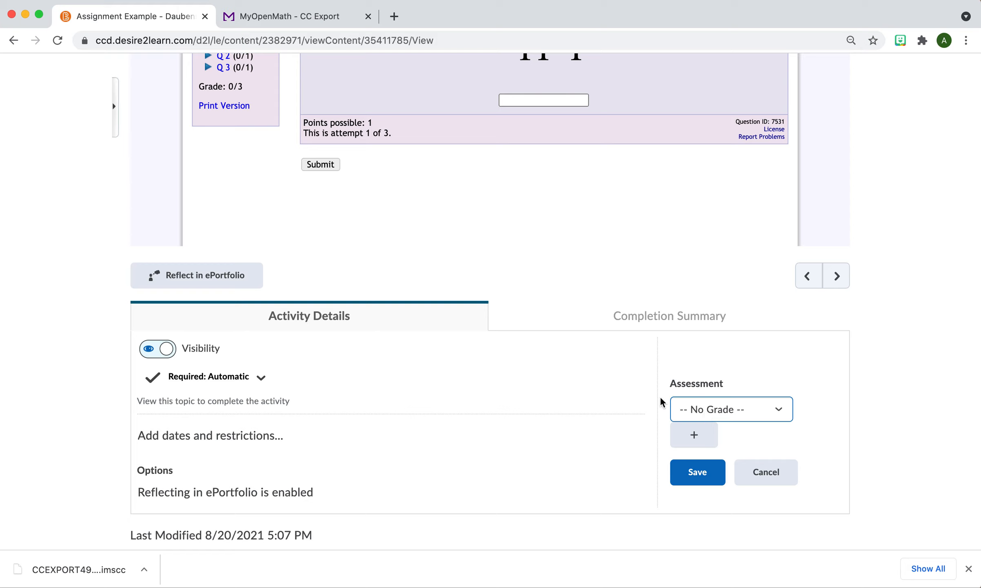
# Create a 100-point Homework grade item 'New Homework Assignment' and save it for Assignment Example
pyautogui.click(692, 435)
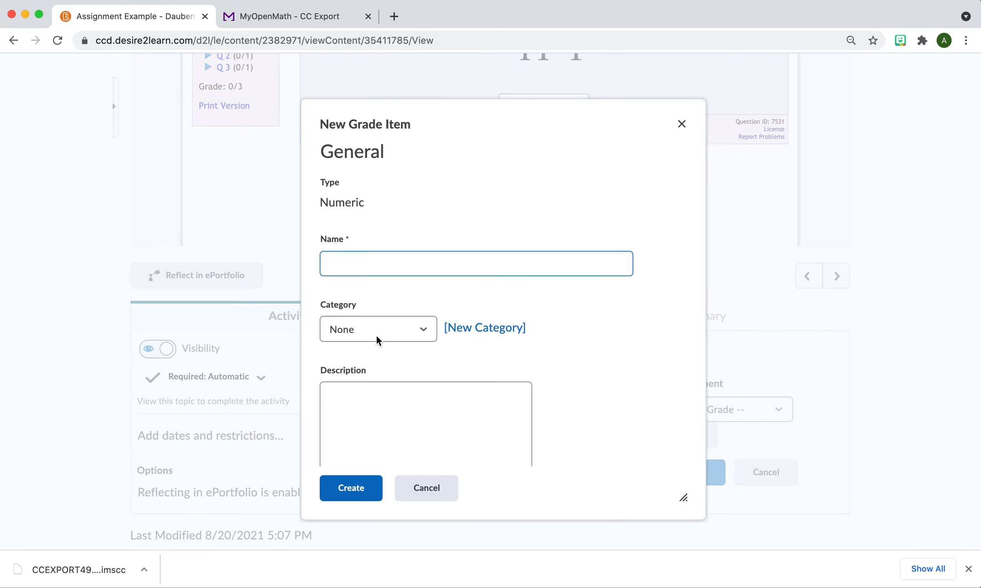
pyautogui.write('New Homework Assignment')
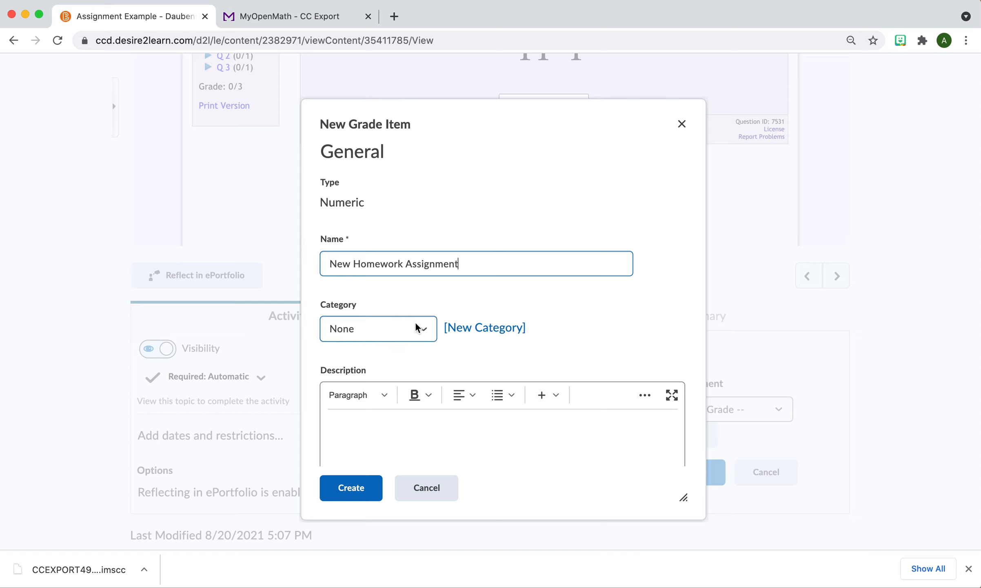
pyautogui.click(403, 326)
pyautogui.click(404, 341)
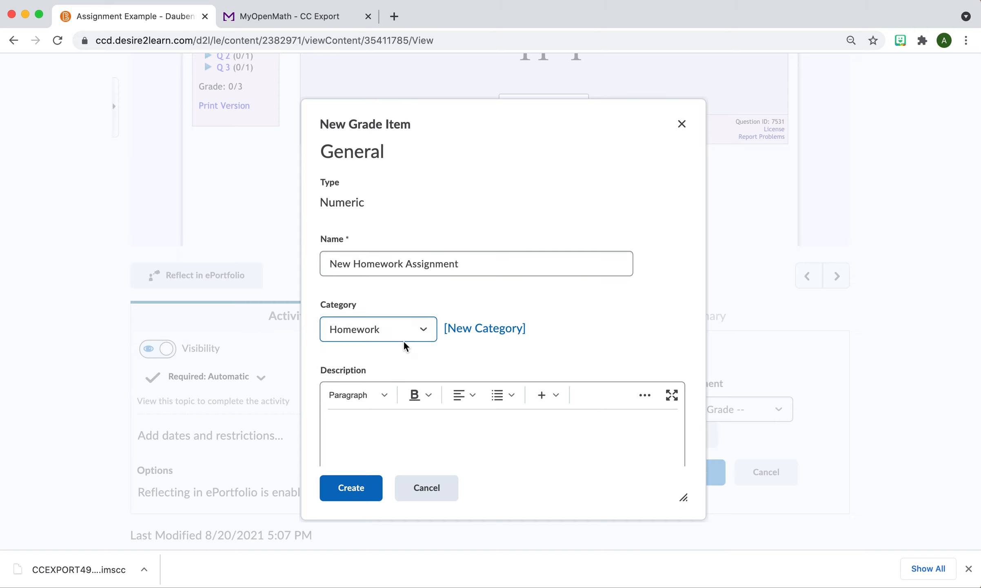
pyautogui.scroll(-6, 403, 343)
pyautogui.click(403, 344)
pyautogui.write('00')
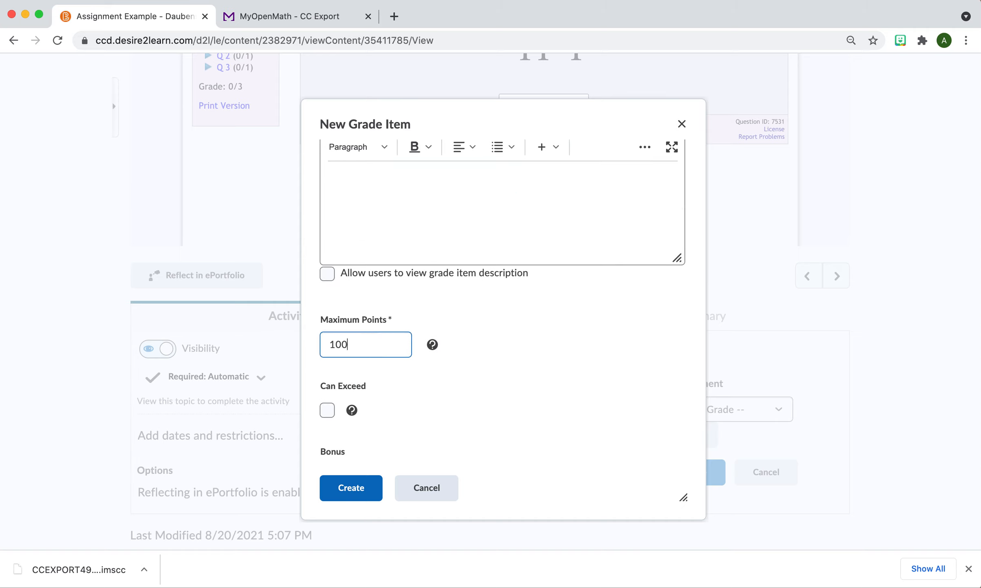
pyautogui.click(432, 344)
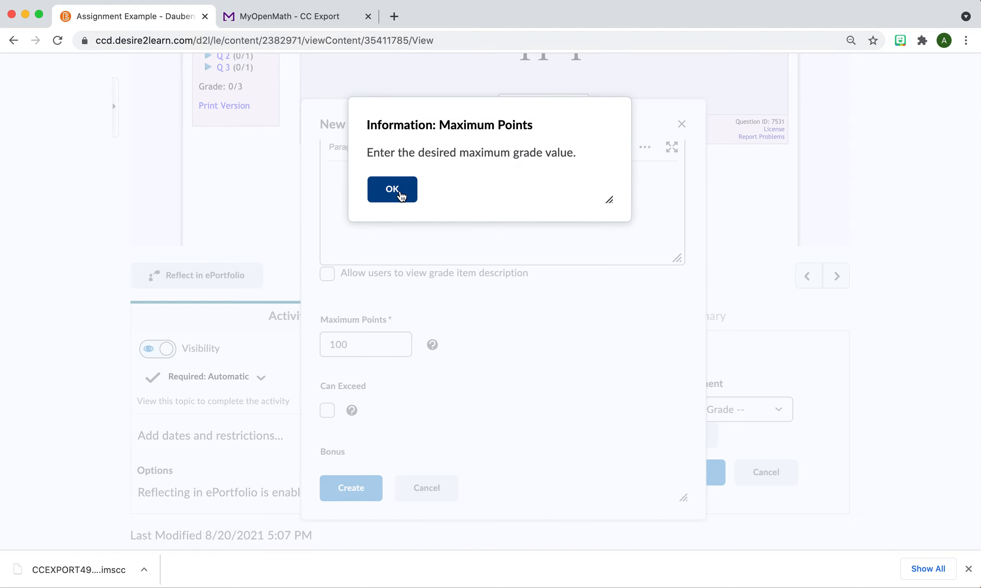
pyautogui.click(392, 188)
pyautogui.click(352, 488)
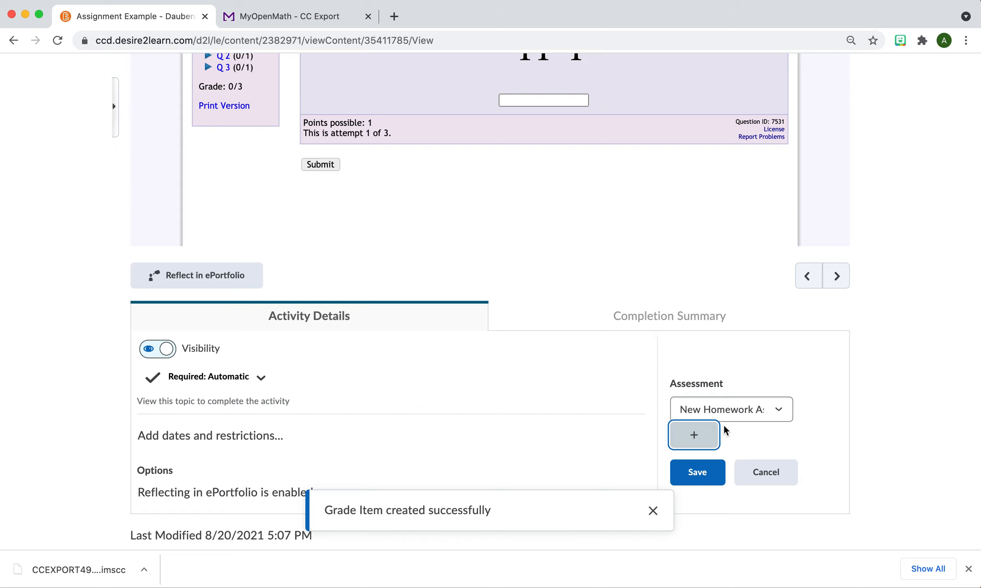
pyautogui.click(705, 476)
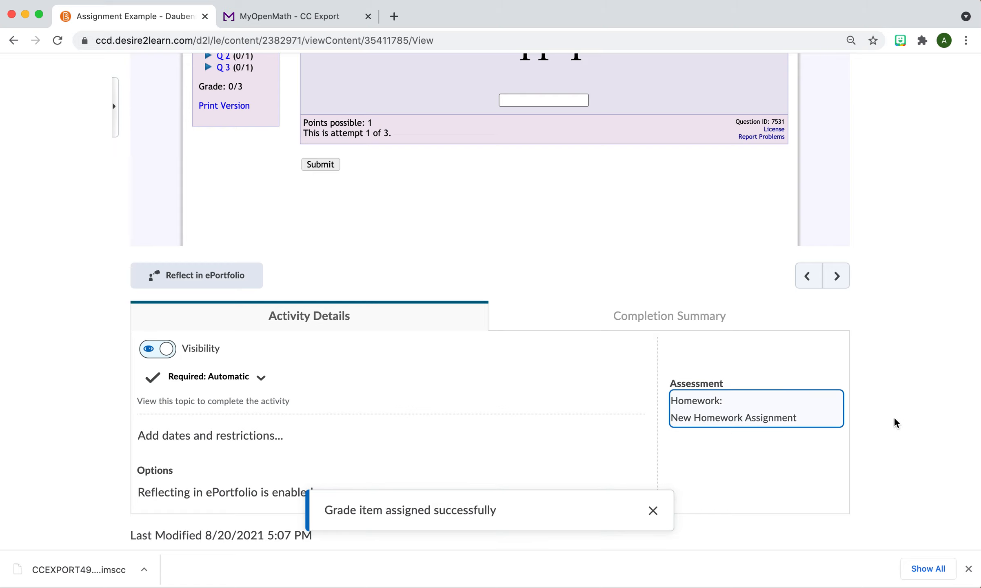
pyautogui.scroll(3, 895, 422)
pyautogui.scroll(5, 895, 423)
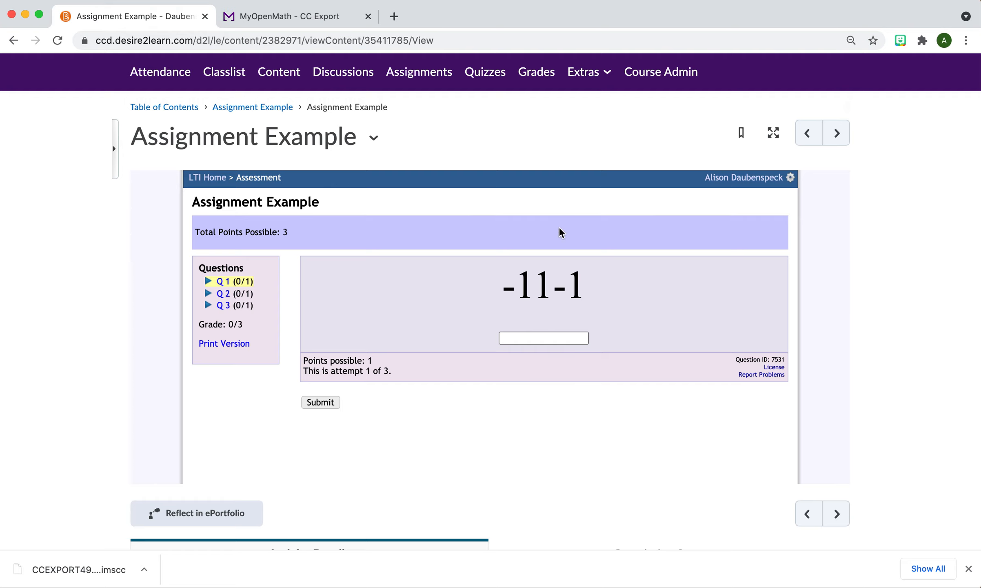
# Open the Another Example module from the table of contents and launch its assessment
pyautogui.scroll(-5, 891, 282)
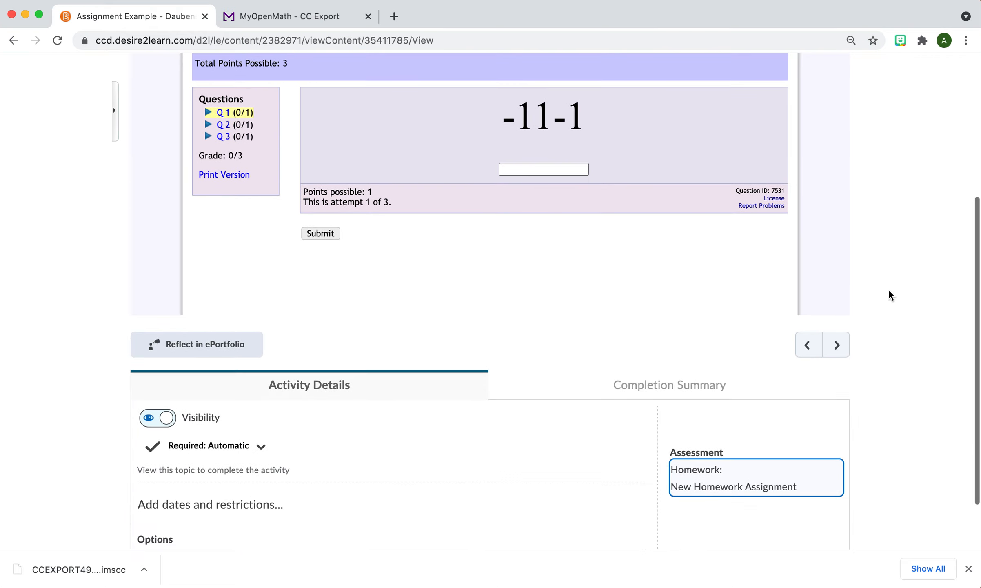
pyautogui.scroll(6, 928, 324)
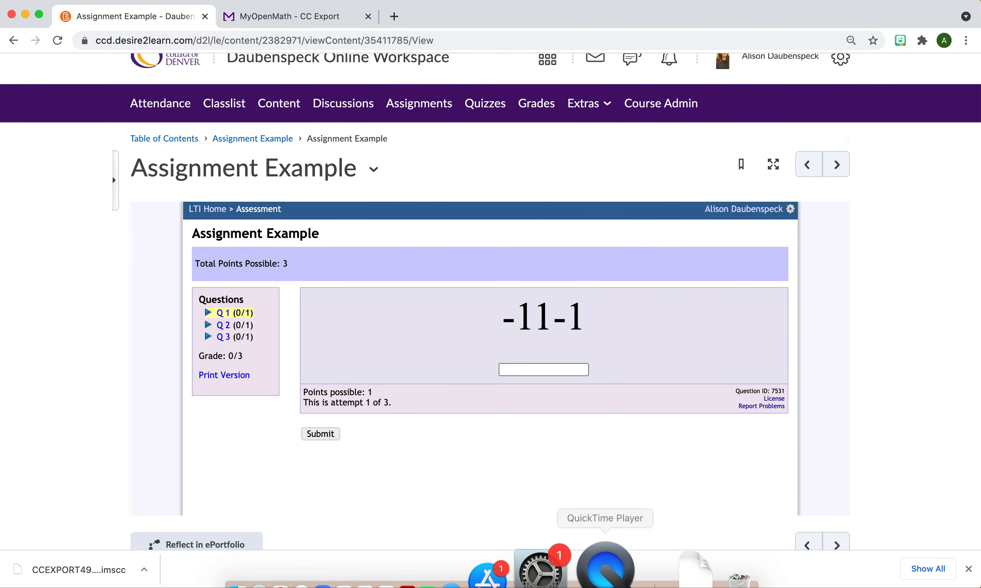
pyautogui.click(172, 139)
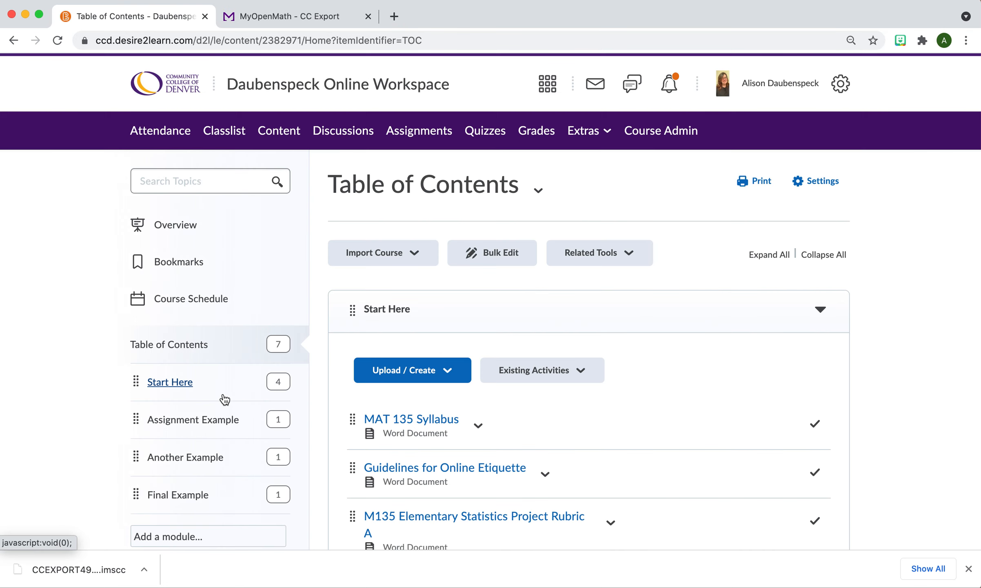
pyautogui.scroll(-3, 276, 387)
pyautogui.click(202, 355)
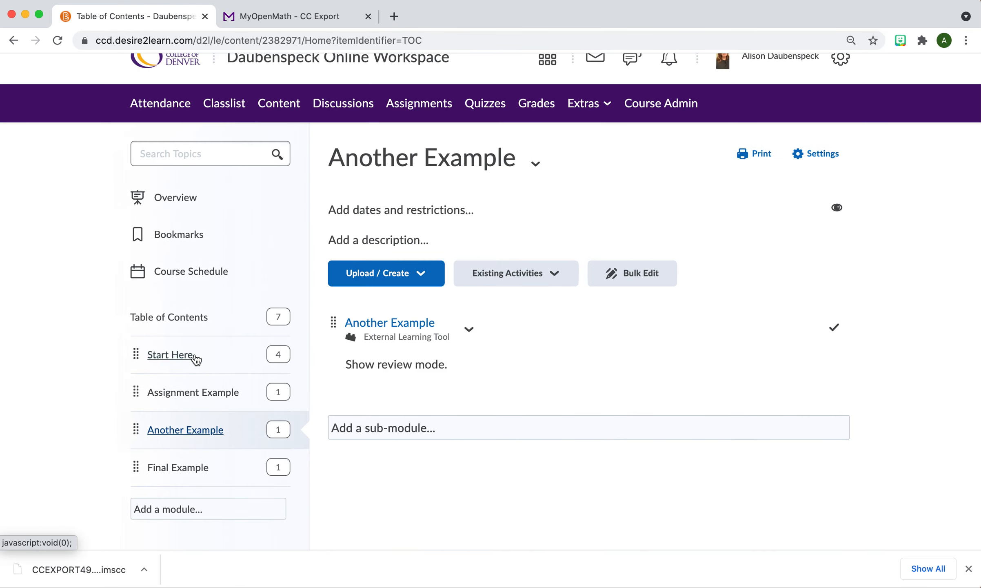
pyautogui.click(386, 330)
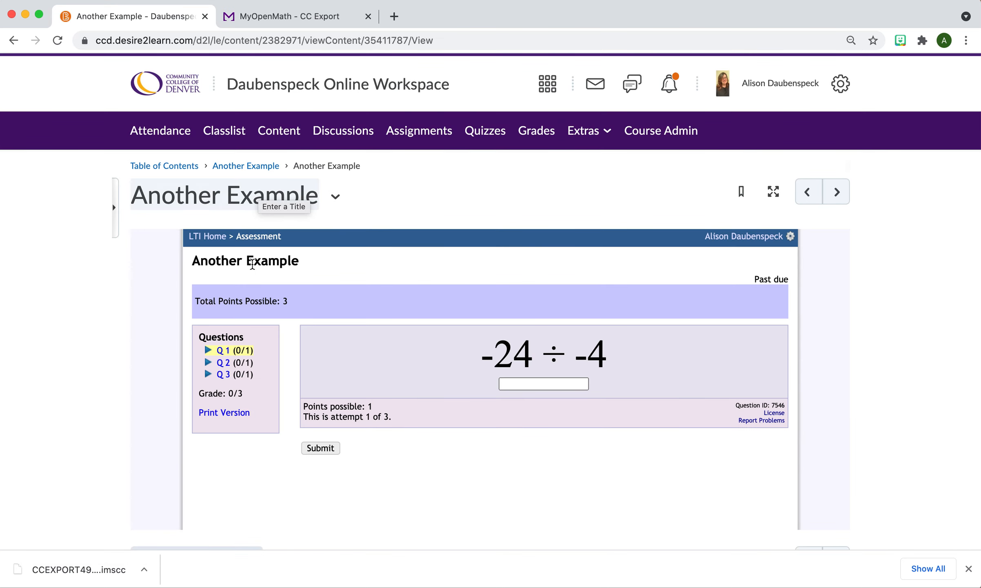
# Highlight and deselect the Another Example assessment title several times
pyautogui.moveTo(305, 261); pyautogui.dragTo(193, 261)
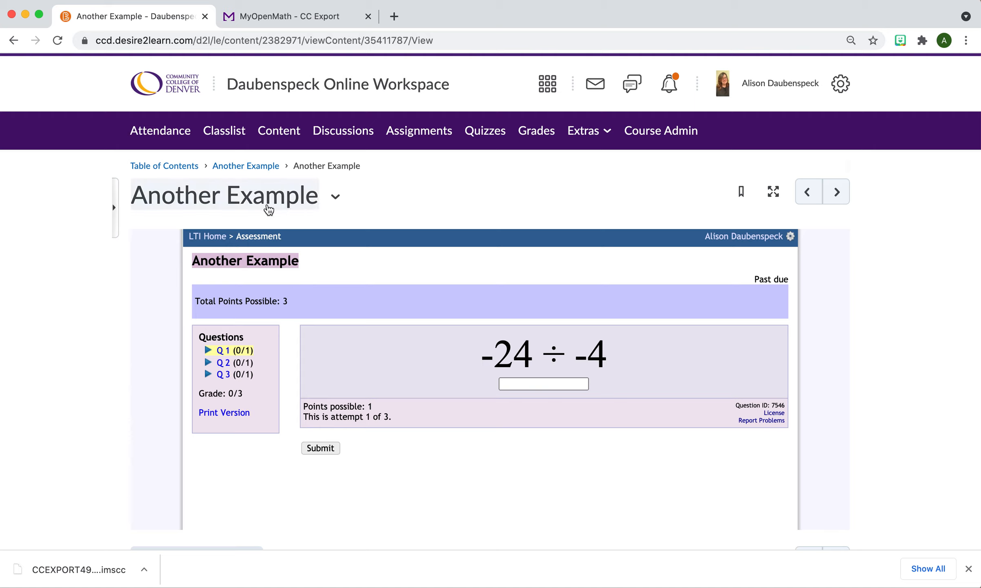
pyautogui.click(306, 260)
pyautogui.moveTo(306, 259); pyautogui.dragTo(195, 267)
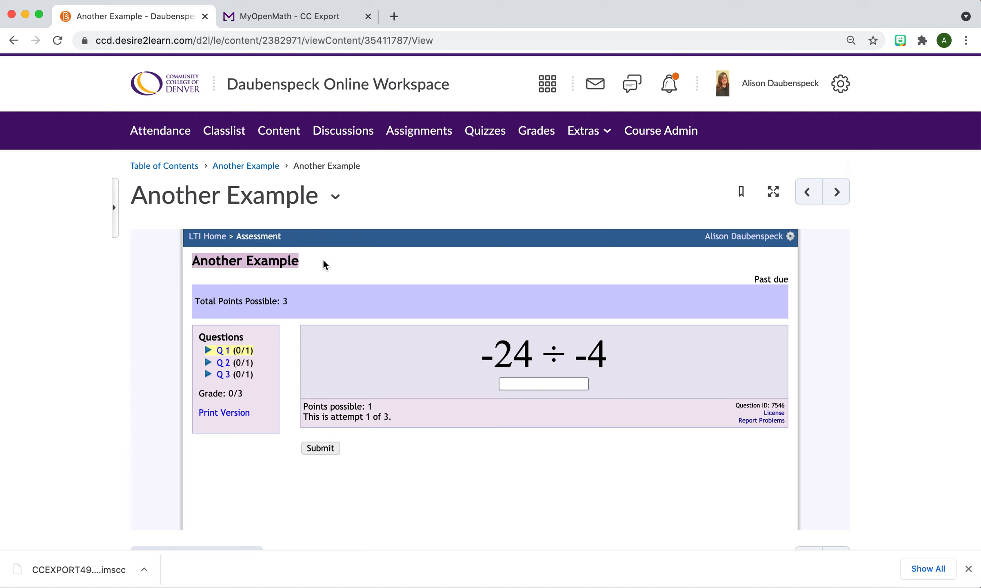
pyautogui.click(303, 264)
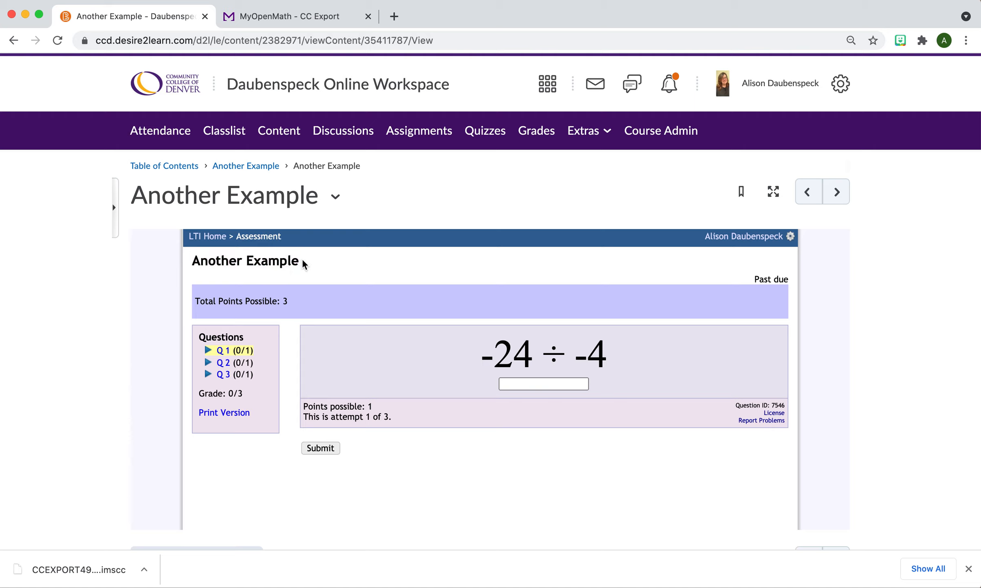
pyautogui.moveTo(298, 261); pyautogui.dragTo(188, 262)
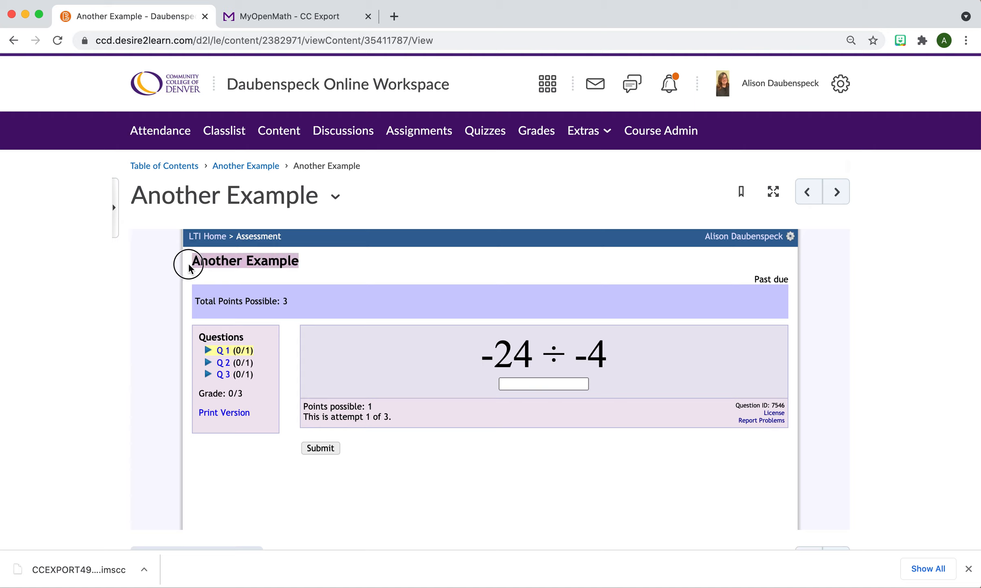
pyautogui.click(325, 263)
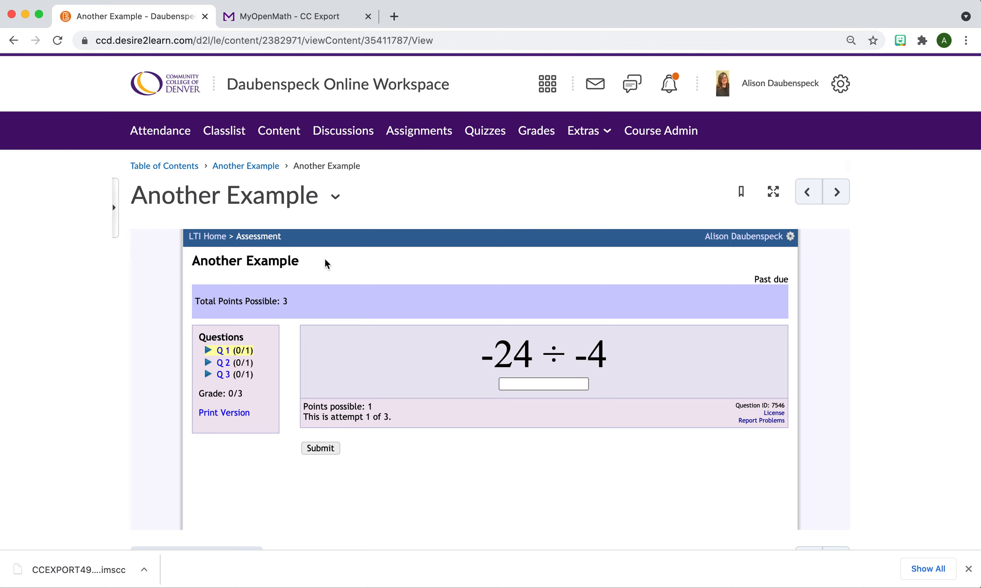
# Attach the Homework: Another Example grade item to the Another Example topic and save
pyautogui.scroll(-5, 830, 324)
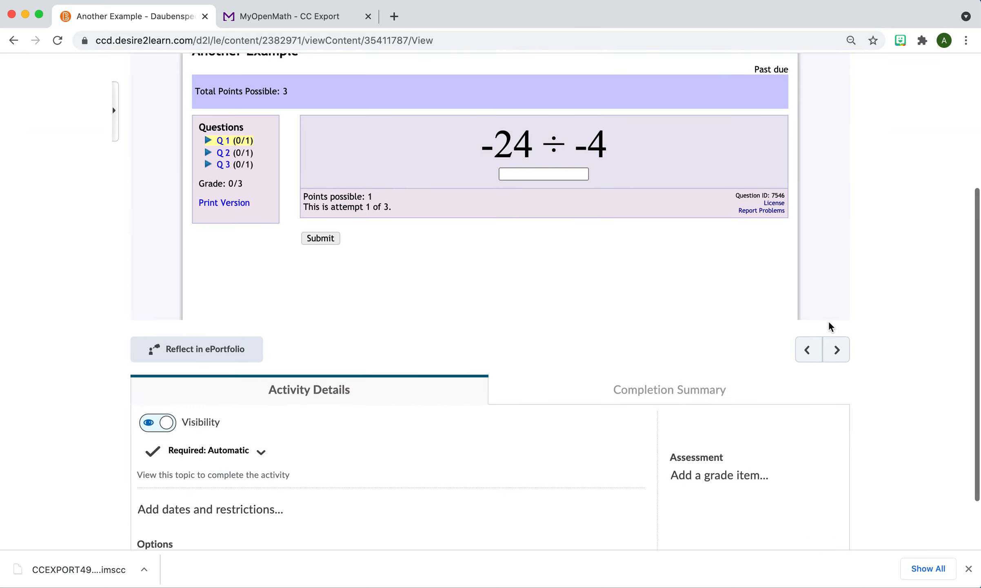
pyautogui.click(734, 448)
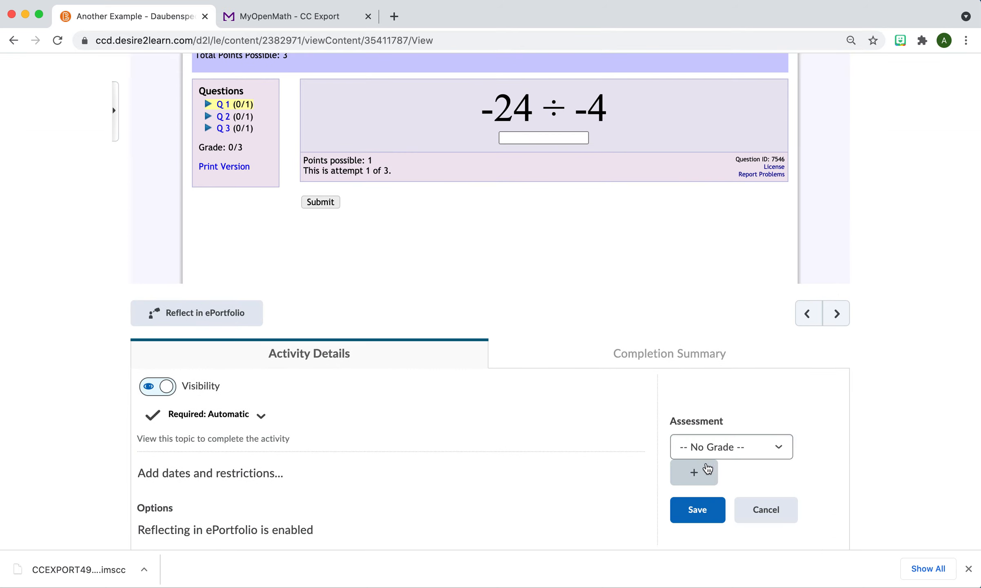
pyautogui.click(740, 447)
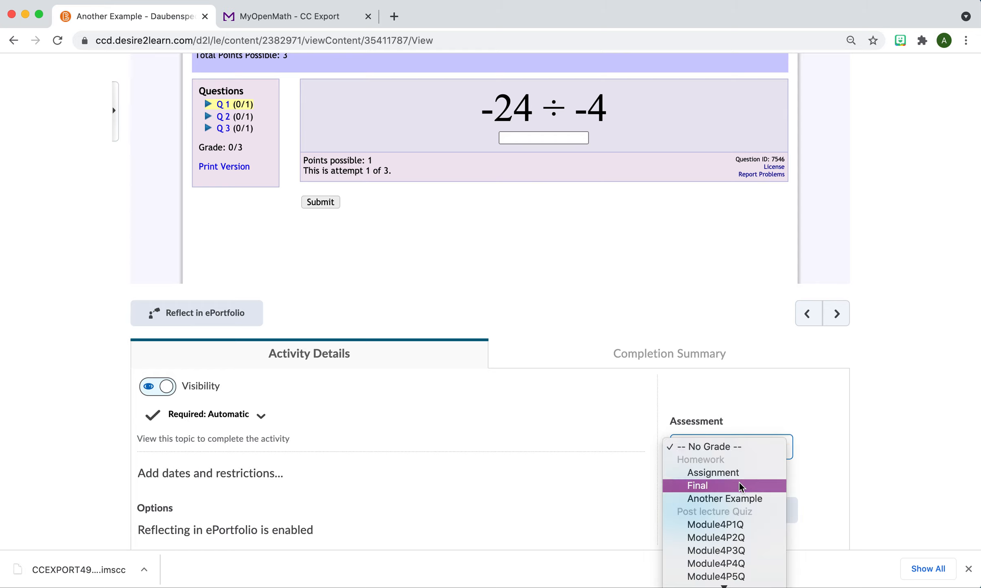
pyautogui.click(740, 498)
pyautogui.click(696, 509)
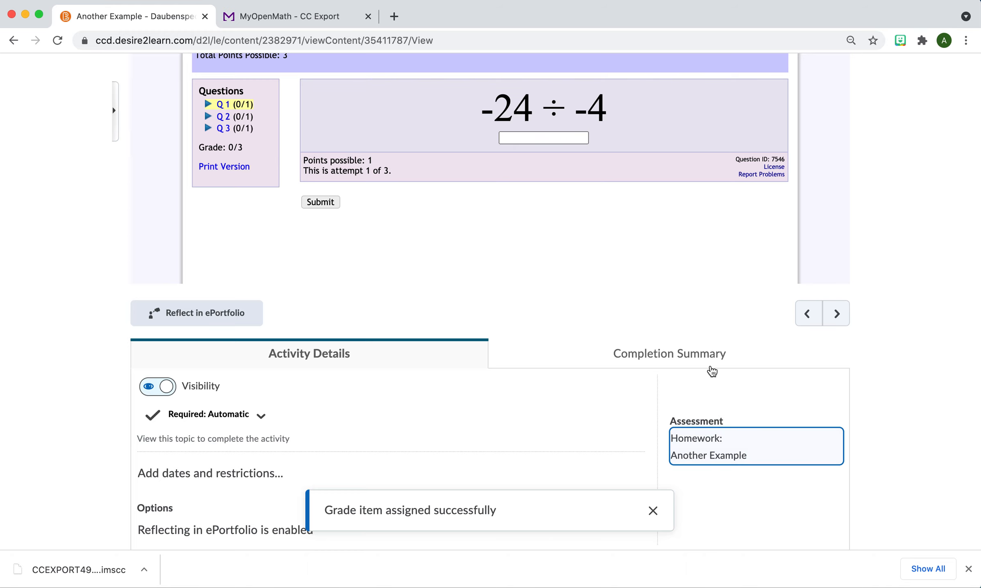
pyautogui.scroll(5, 709, 373)
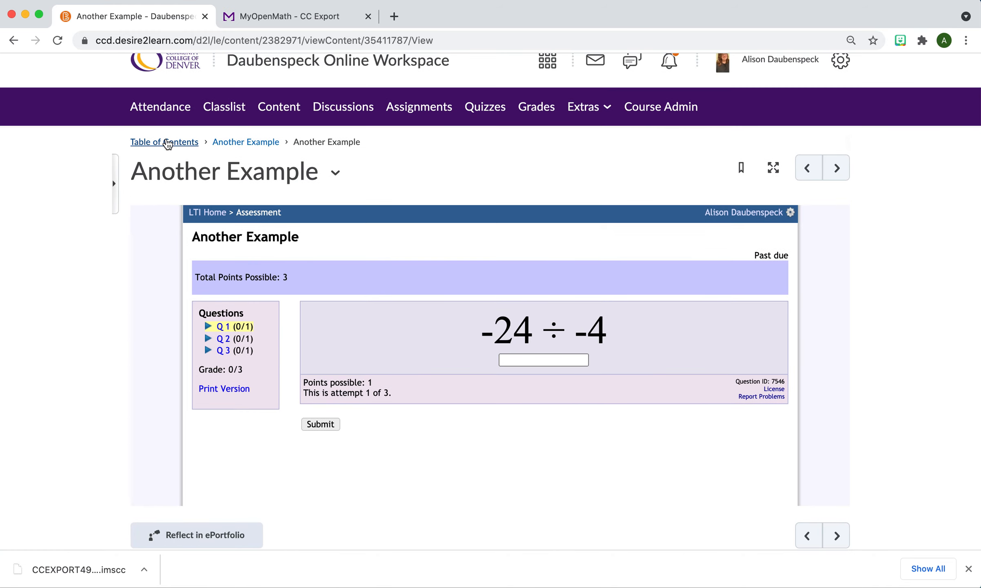
# Go back to the Table of Contents and open the Final Example module's assessment topic
pyautogui.click(165, 141)
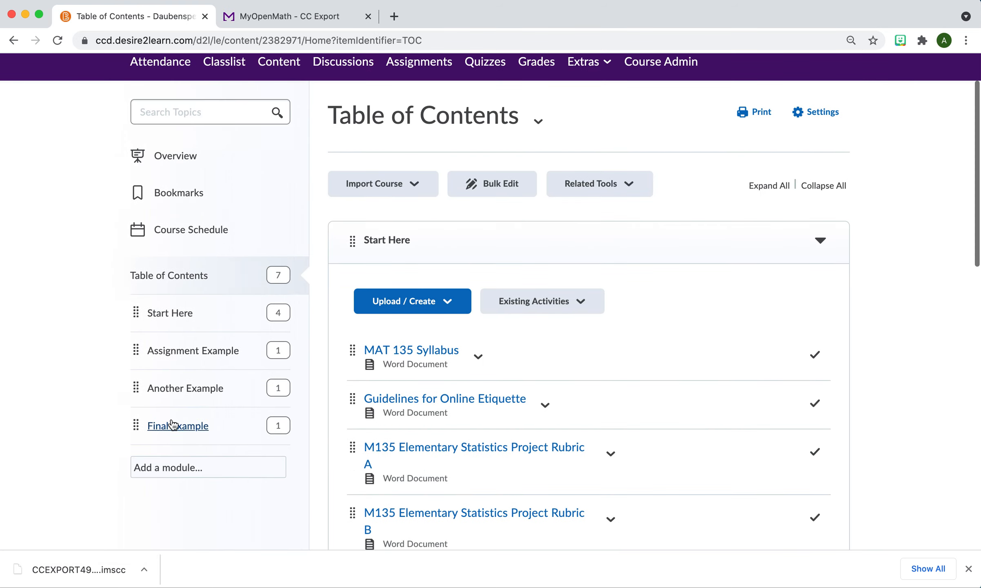
pyautogui.click(164, 417)
pyautogui.click(384, 324)
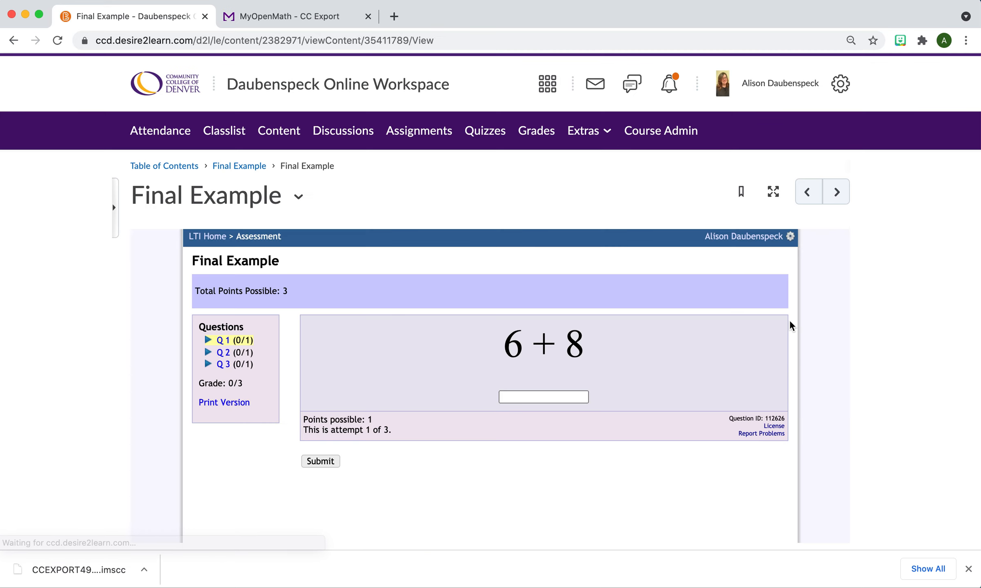
# Start adding a grade item to the Final Example topic
pyautogui.scroll(-8, 790, 322)
pyautogui.scroll(-1, 789, 322)
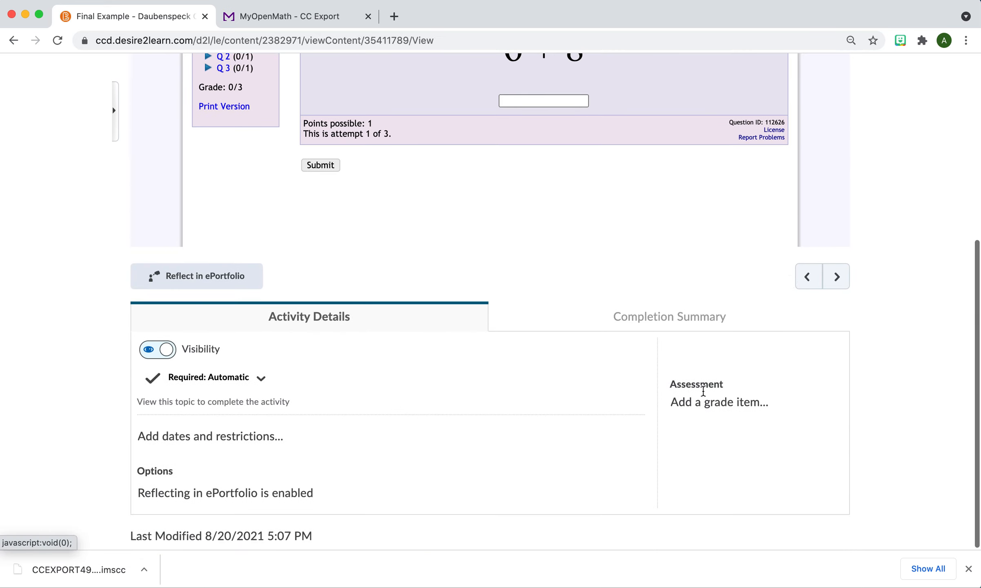
pyautogui.click(693, 403)
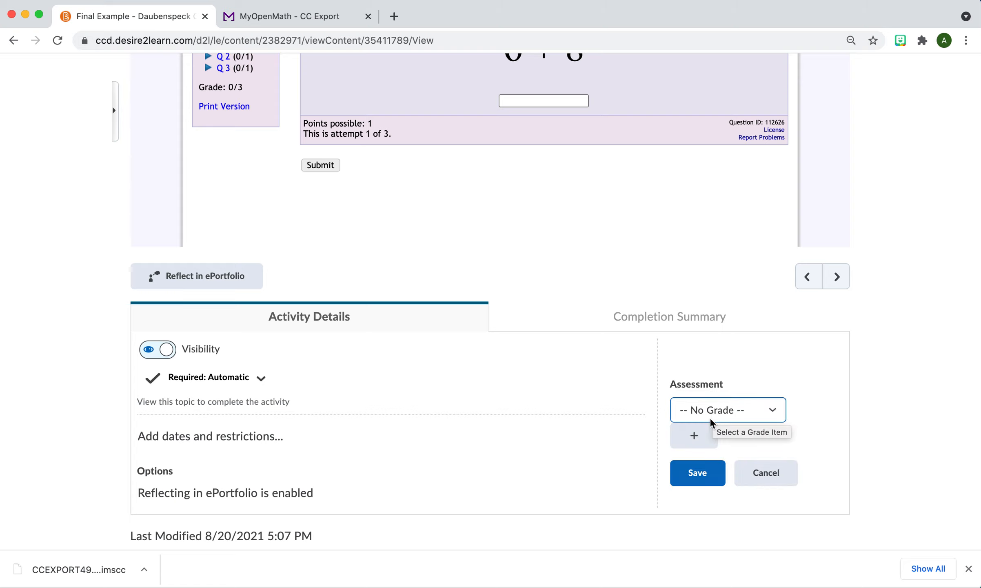
# Create a new grade item 'Final Example HW' in the Homework category worth 100 points
pyautogui.click(693, 437)
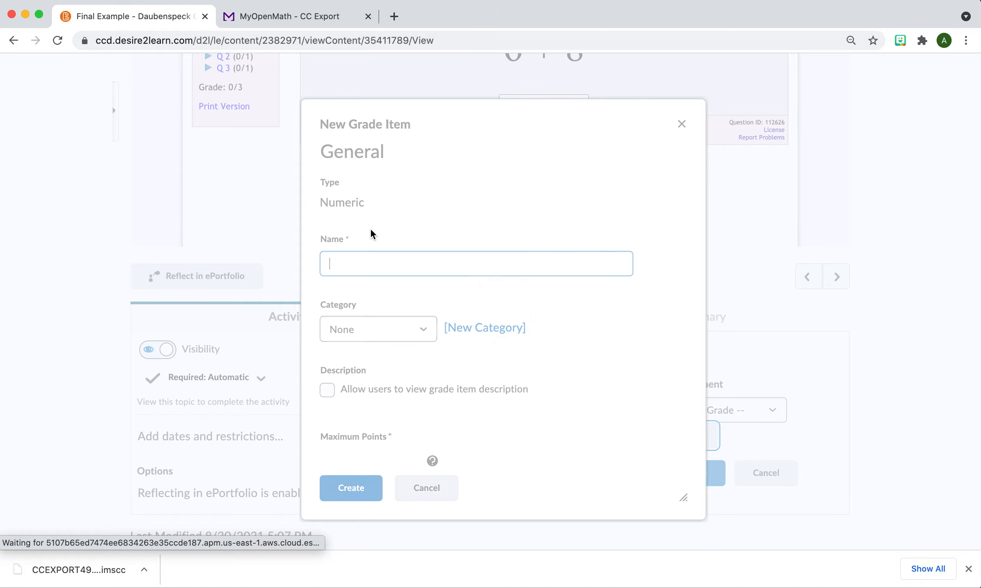
pyautogui.click(346, 262)
pyautogui.write('Final')
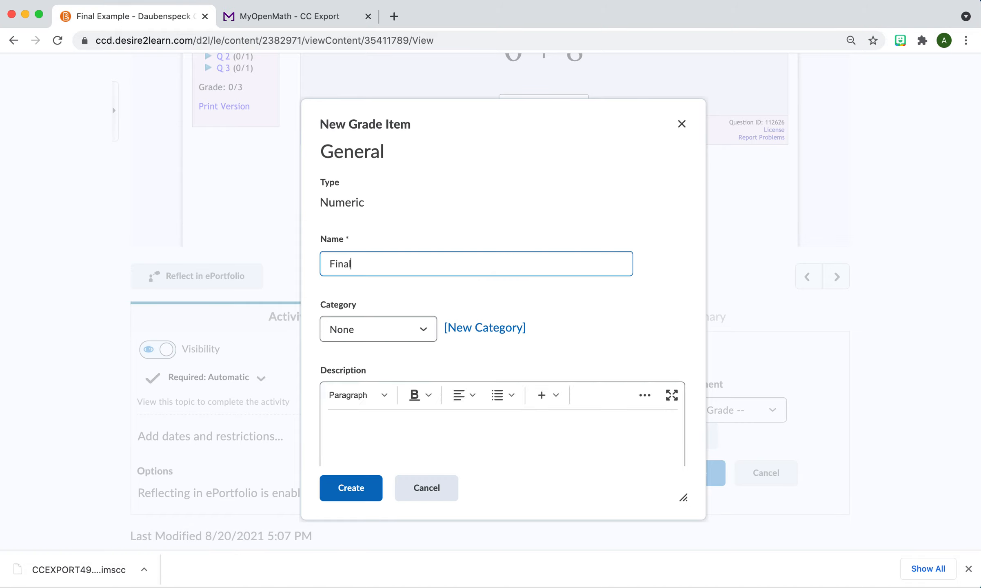
pyautogui.write(' Example HW')
pyautogui.click(376, 329)
pyautogui.click(377, 338)
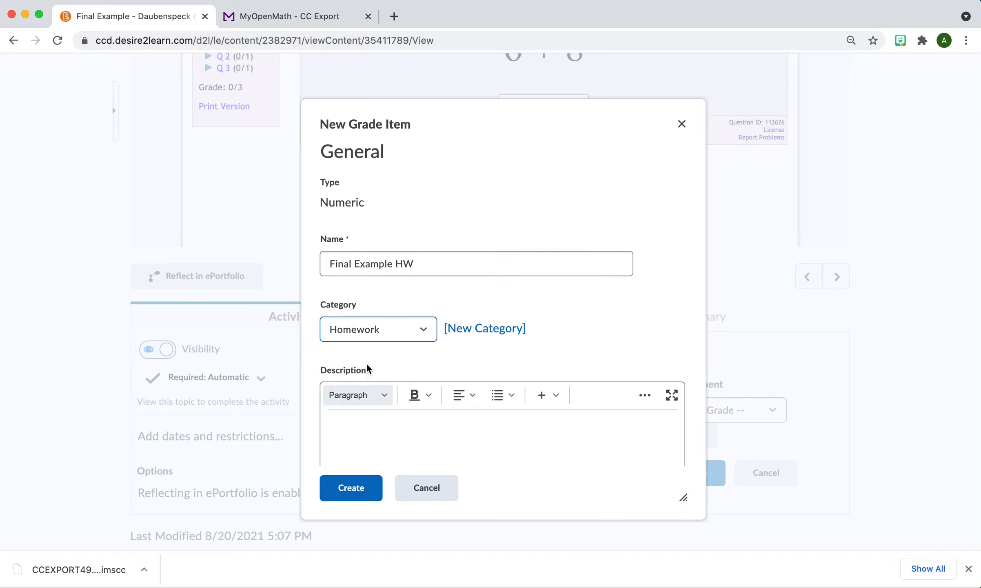
pyautogui.scroll(-5, 367, 367)
pyautogui.click(354, 386)
pyautogui.write('00')
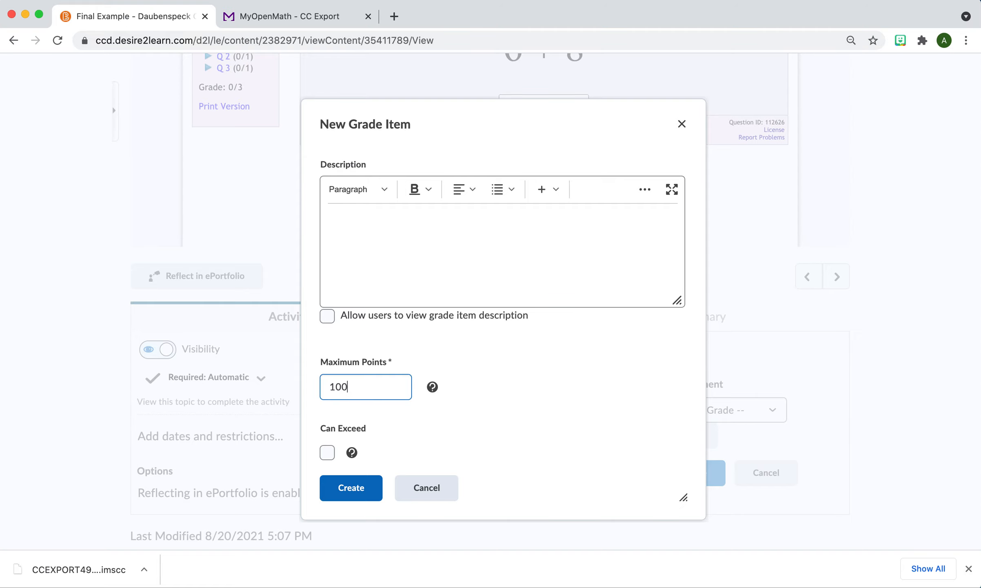
pyautogui.click(351, 487)
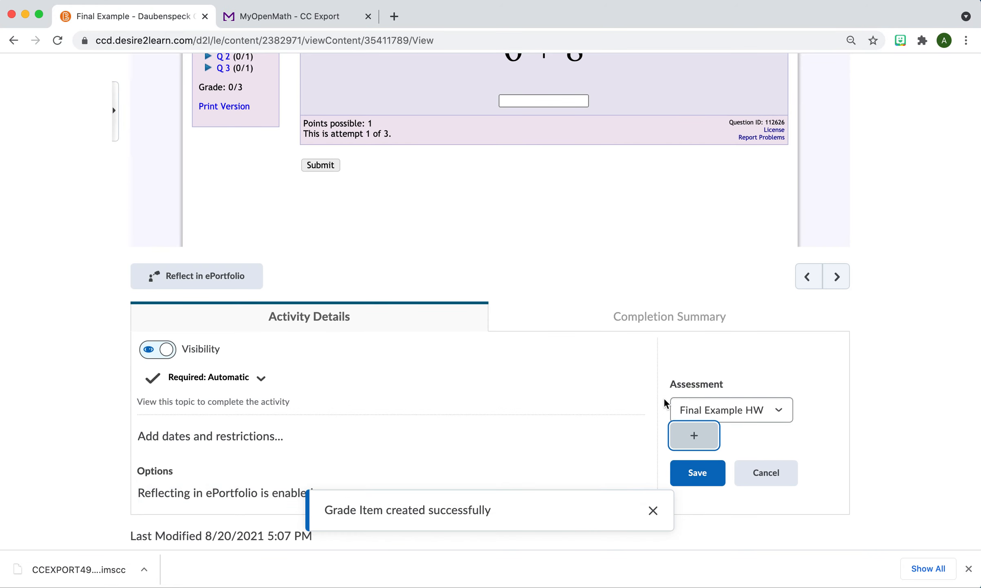
# Save Final Example HW as the Final Example topic's grade item
pyautogui.scroll(5, 664, 399)
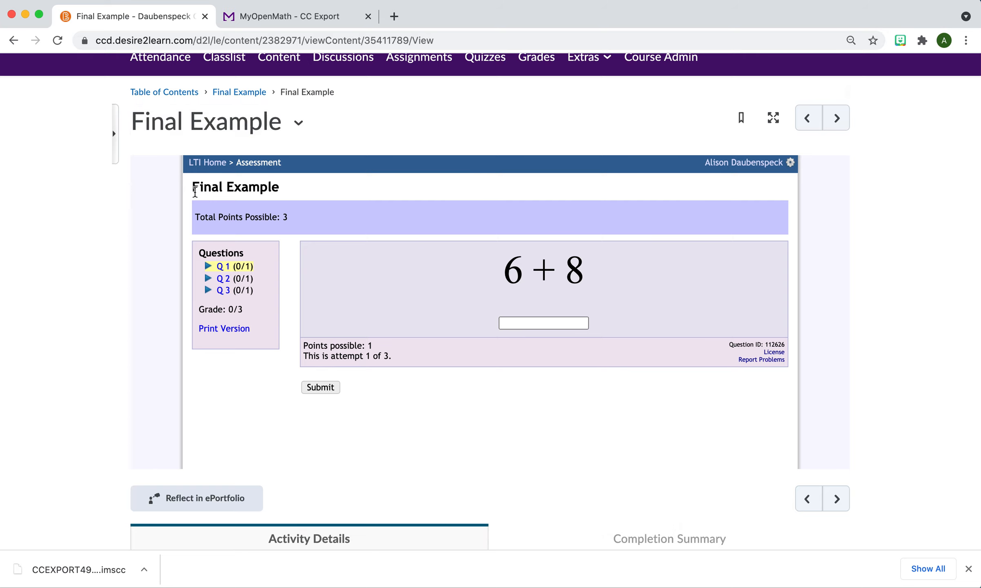
pyautogui.scroll(-5, 863, 172)
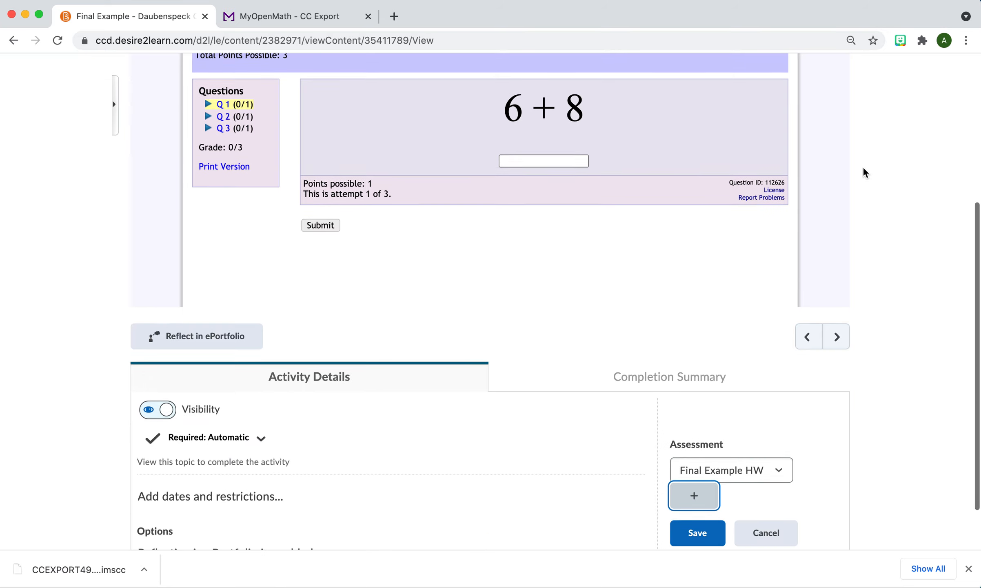
pyautogui.click(697, 481)
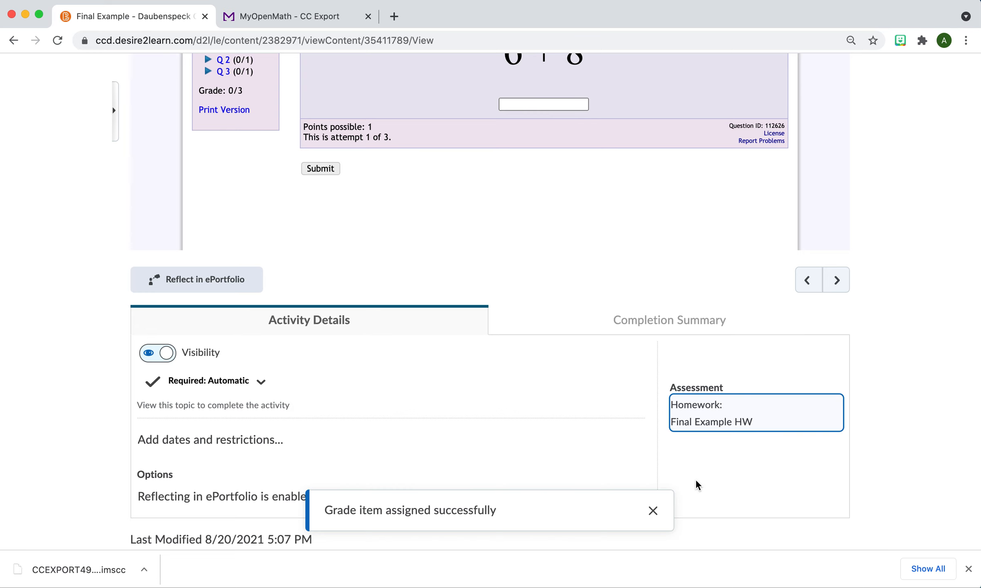
pyautogui.scroll(7, 812, 325)
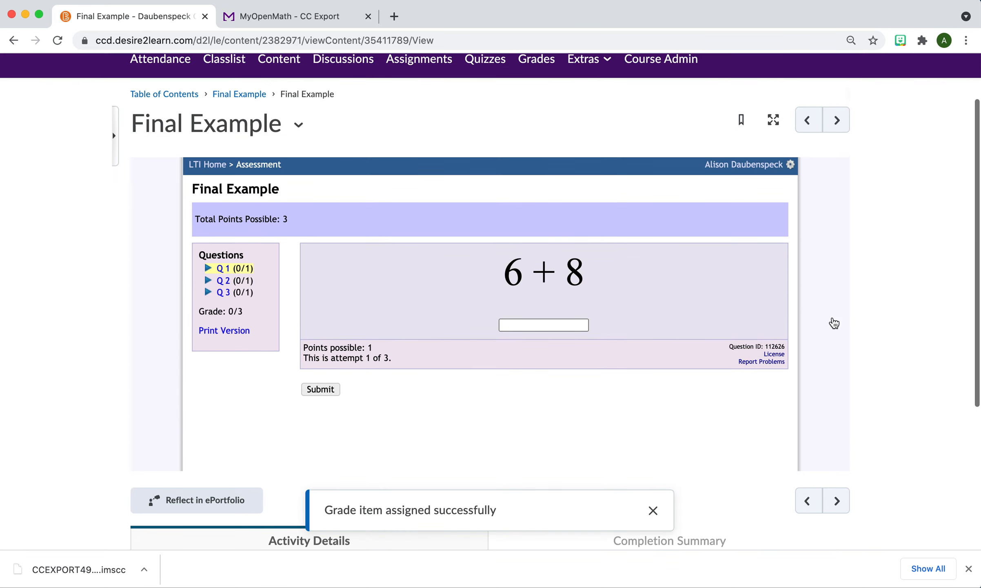